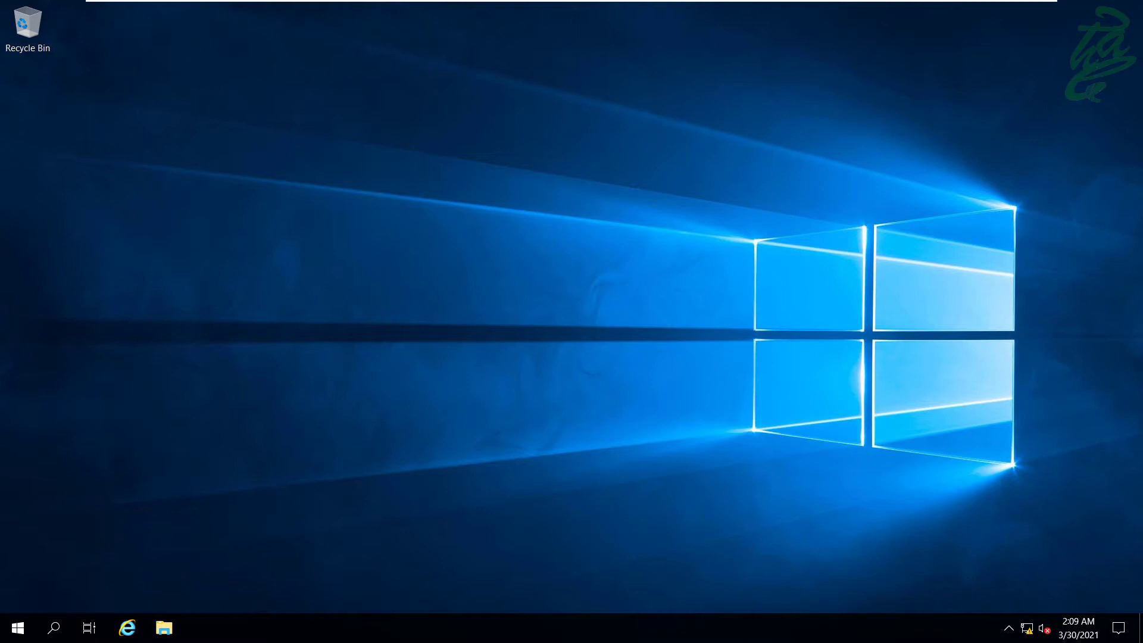
- Launch an empty Microsoft Management Console from a command prompt, and close the command prompt window
left_click(984, 518)
left_click(17, 624)
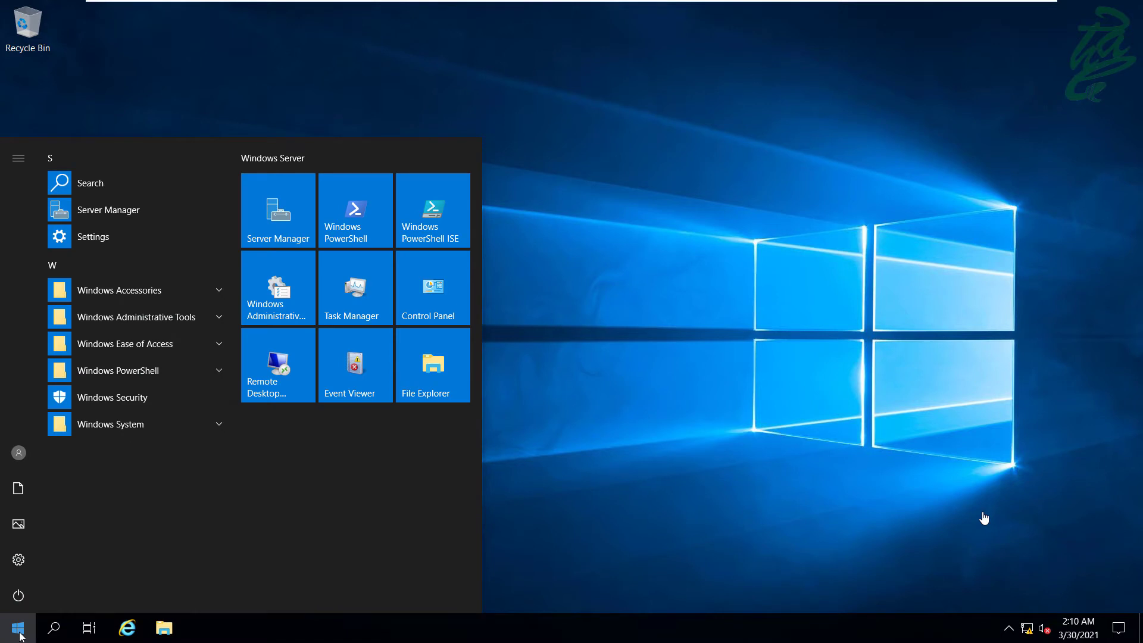
type("cmd")
key("Return")
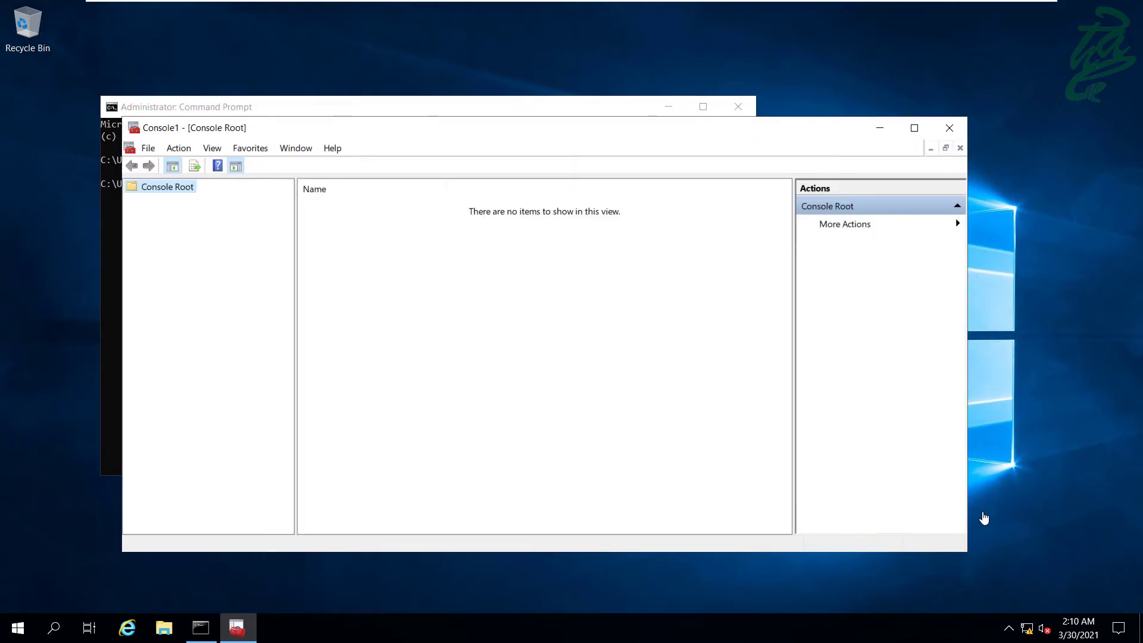
left_click(984, 518)
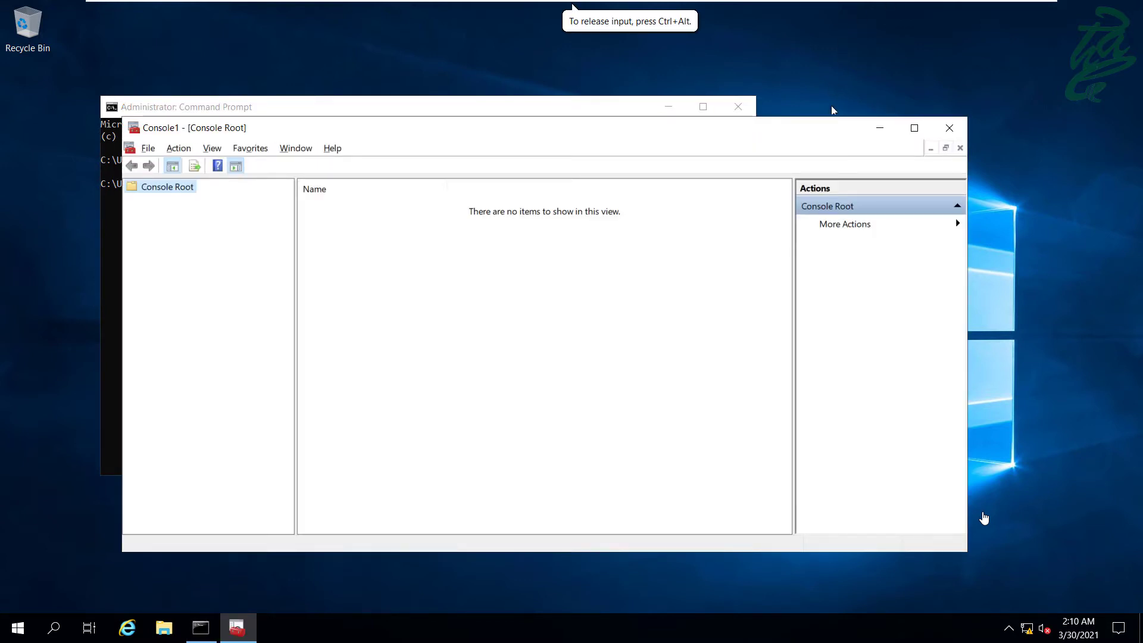
left_click(738, 107)
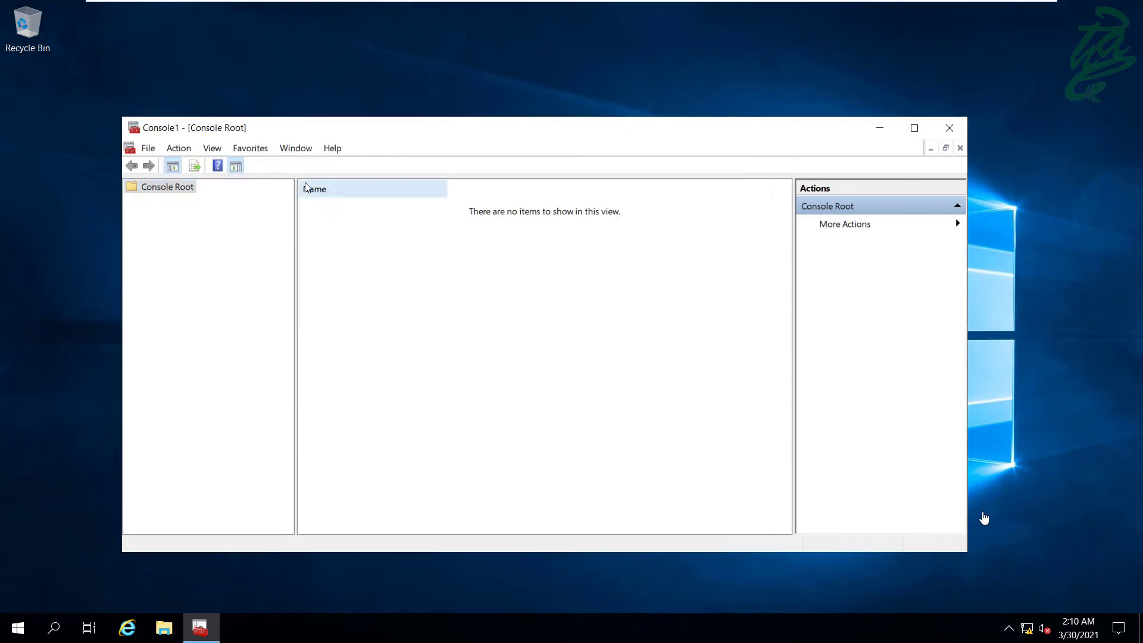
- Add the Active Directory Users and Computers snap-in to the console
left_click(150, 151)
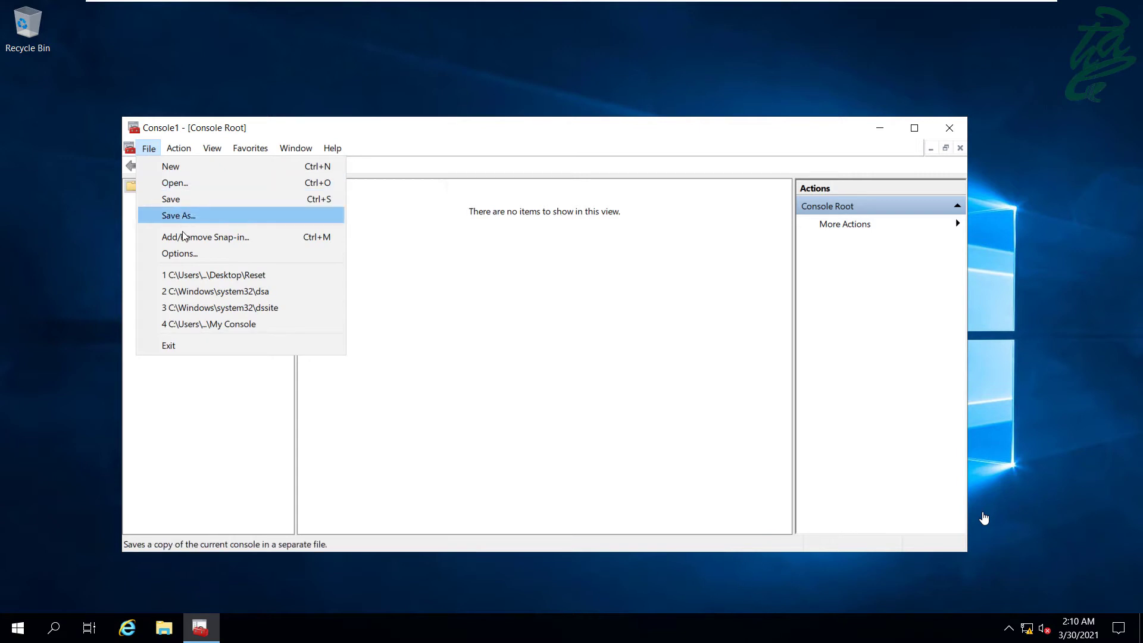
left_click(209, 242)
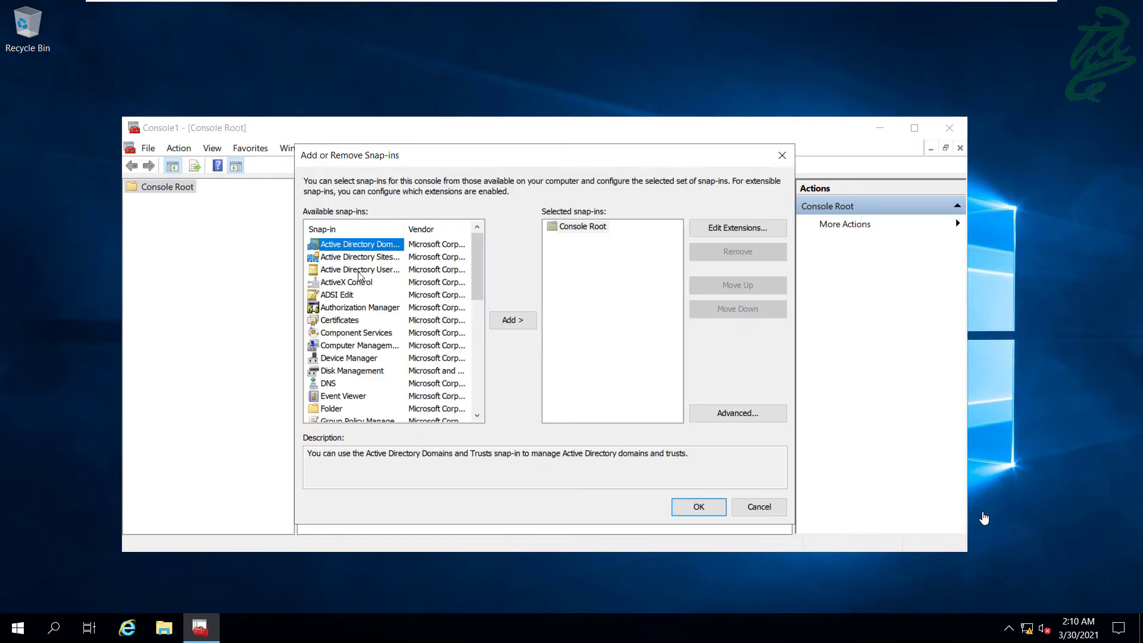
left_click(385, 271)
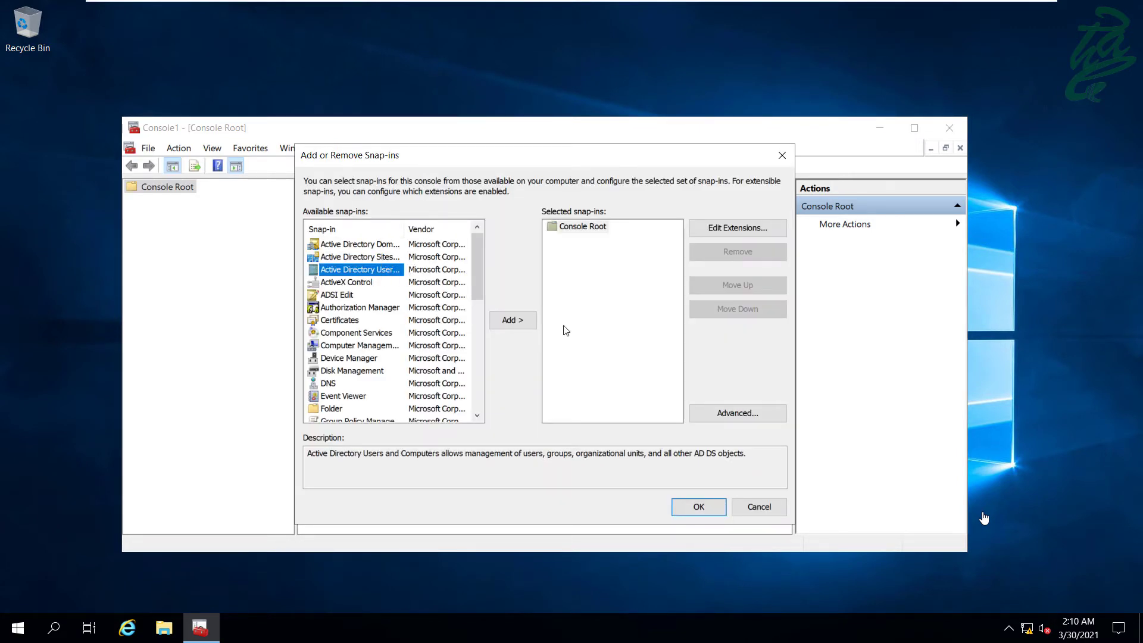
left_click(527, 322)
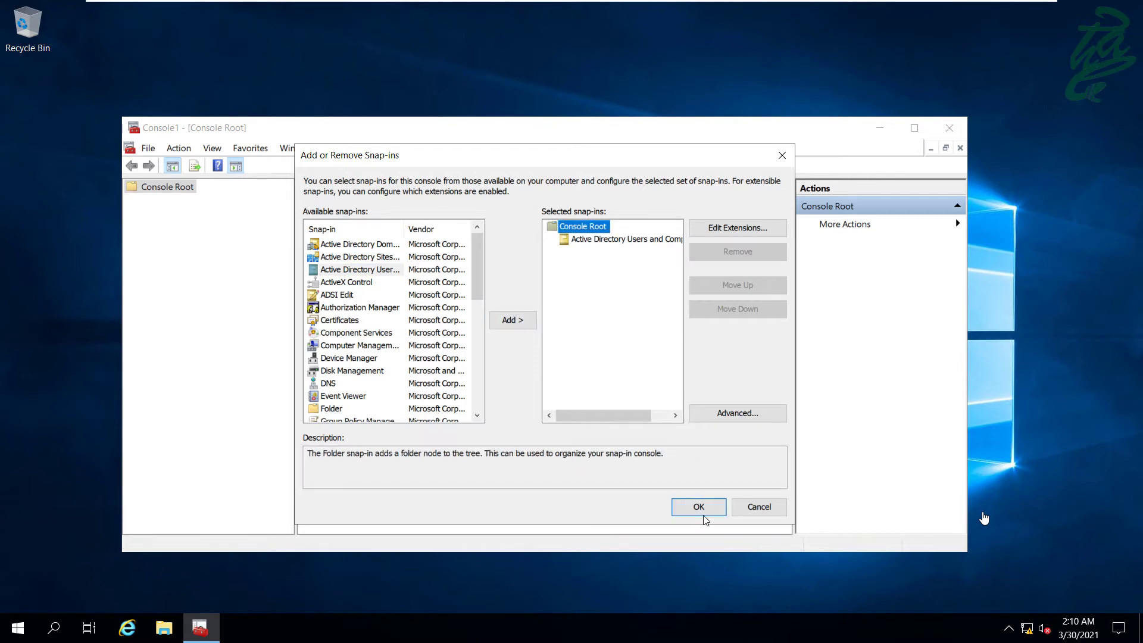
left_click(703, 513)
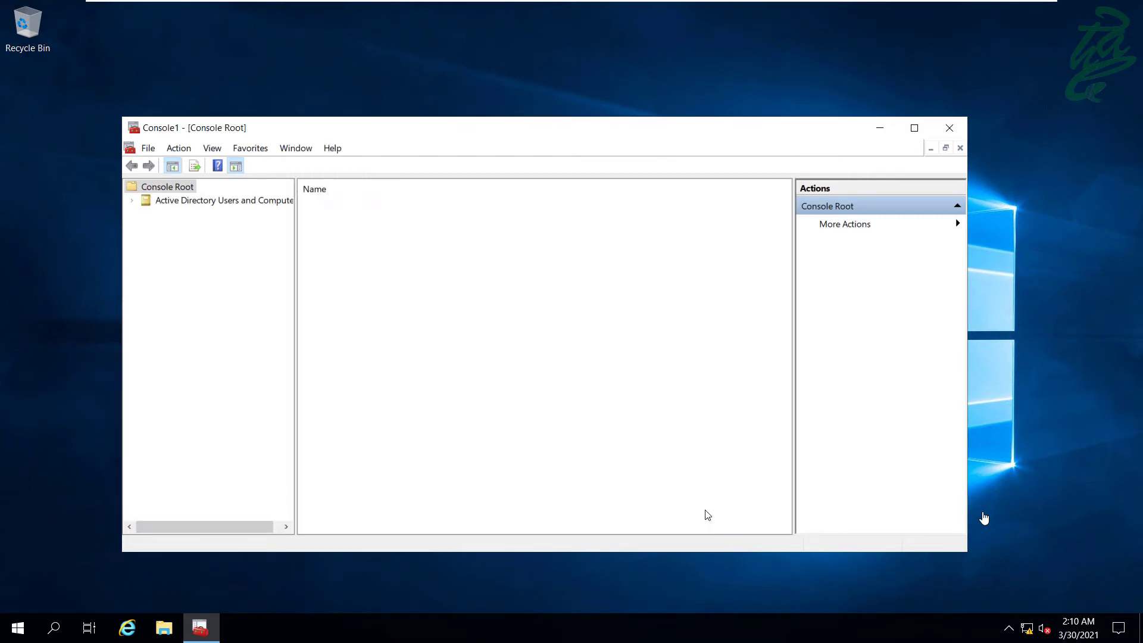
- Rename the Console Root node as Visitors
right_click(167, 189)
left_click(218, 260)
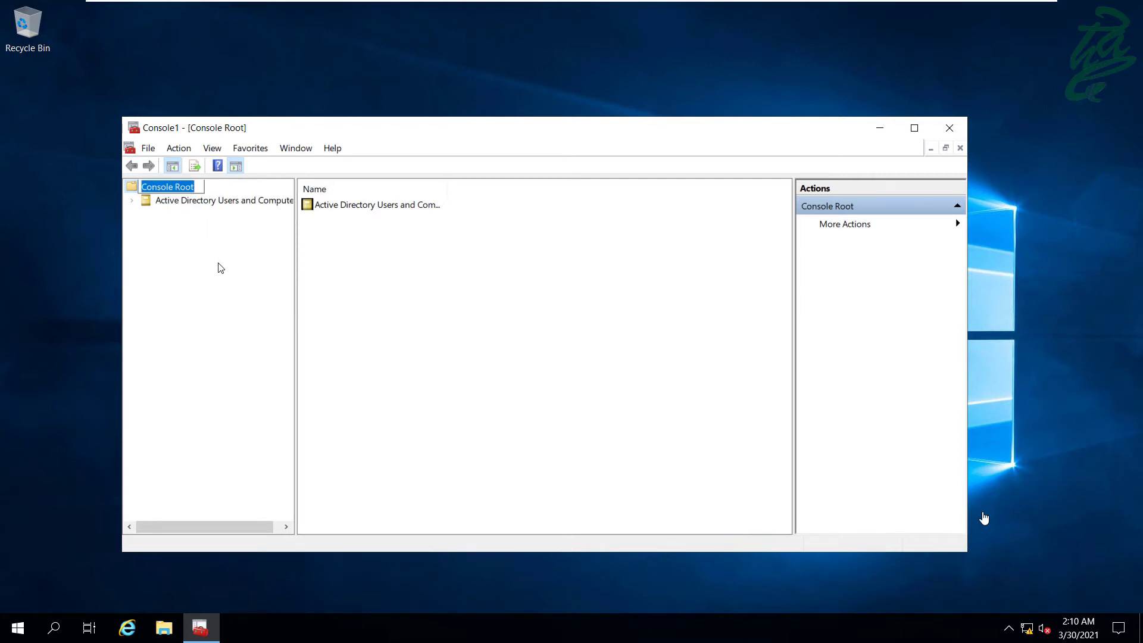
type("V")
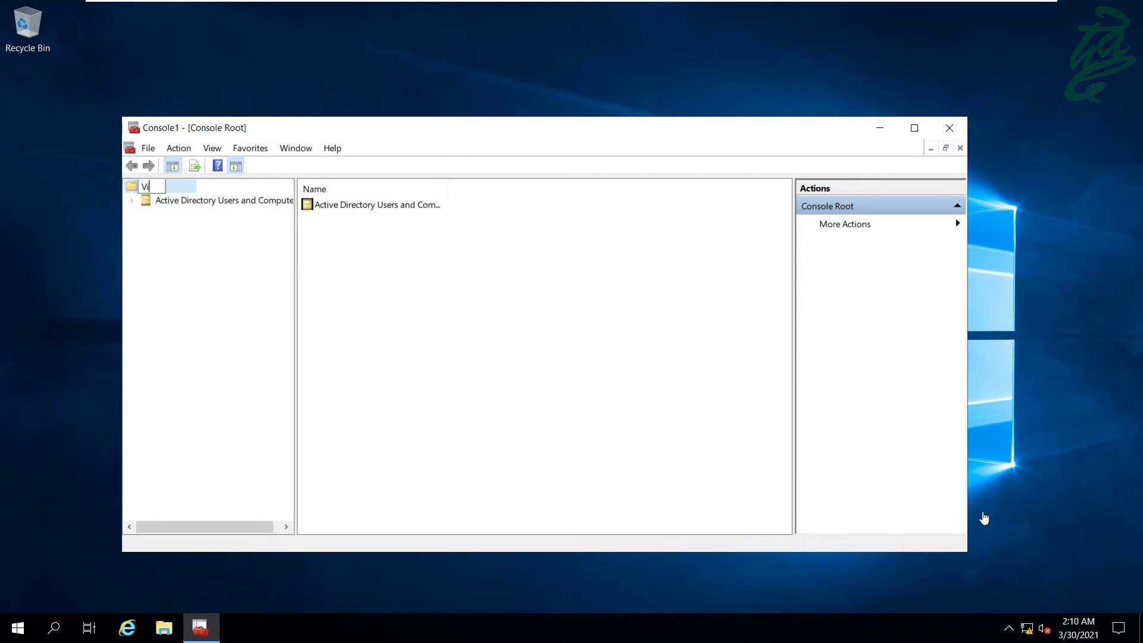
type("isitors")
key("Return")
- Expand the frozenbug.com domain down to FrozenBug Users > East Branch and select its Visitors organizational unit
left_click(149, 201)
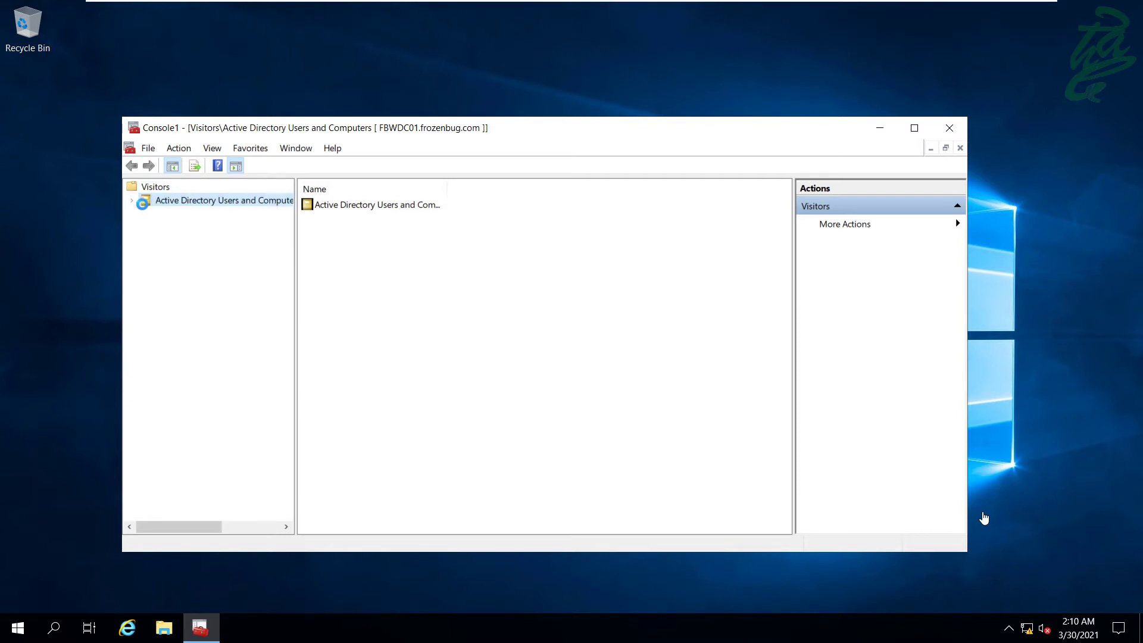
double_click(147, 204)
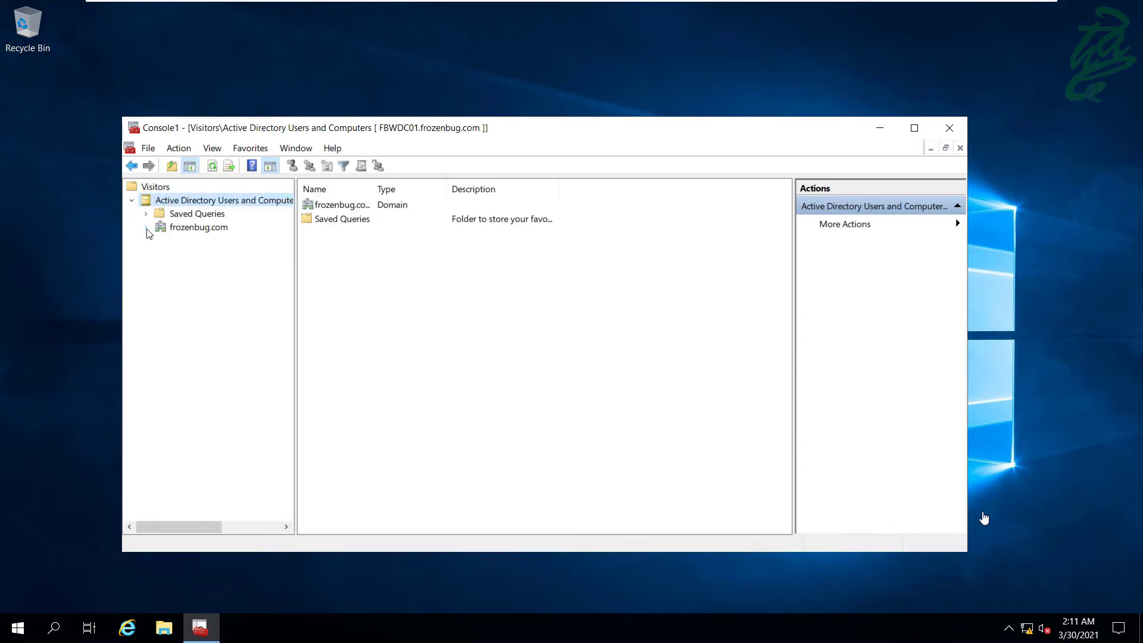
left_click(146, 228)
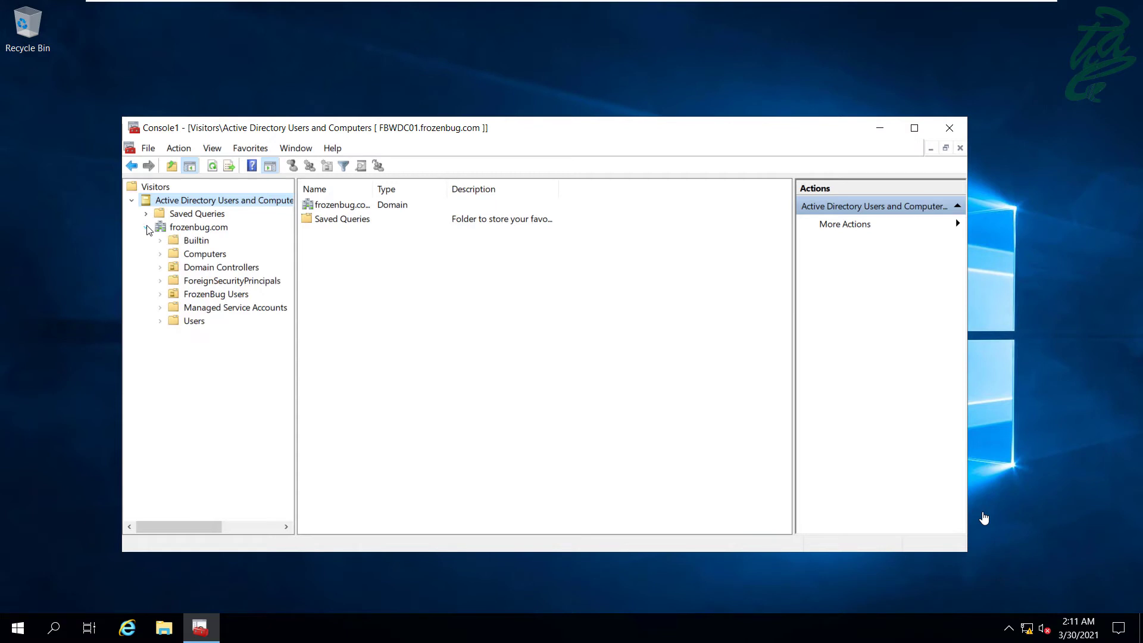
left_click(160, 295)
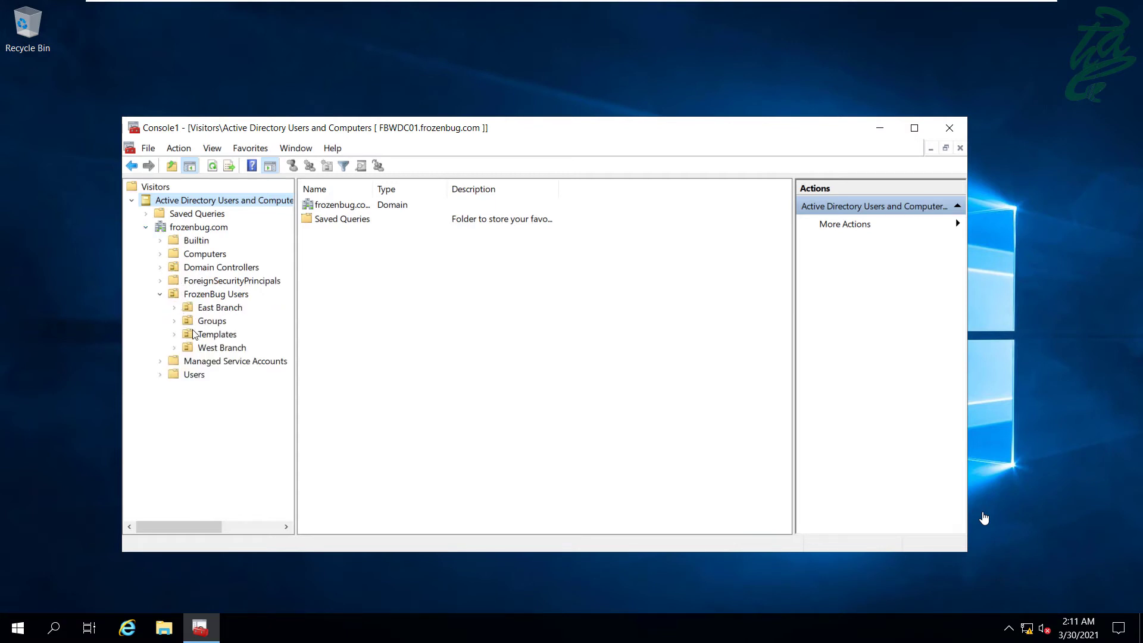
left_click(175, 308)
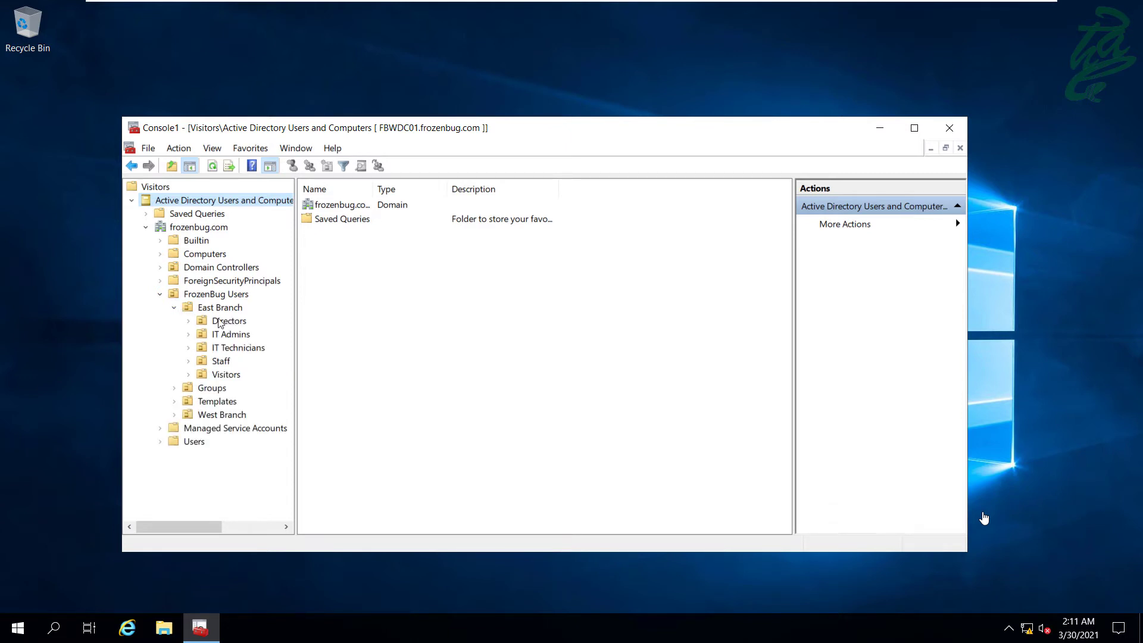
left_click(227, 350)
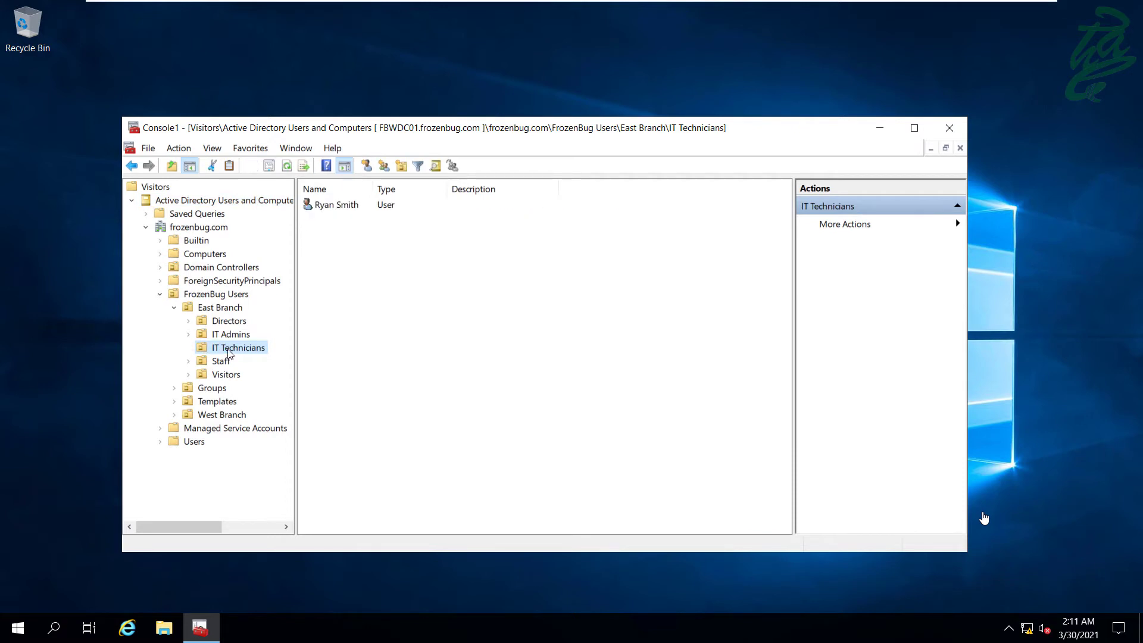
left_click(225, 377)
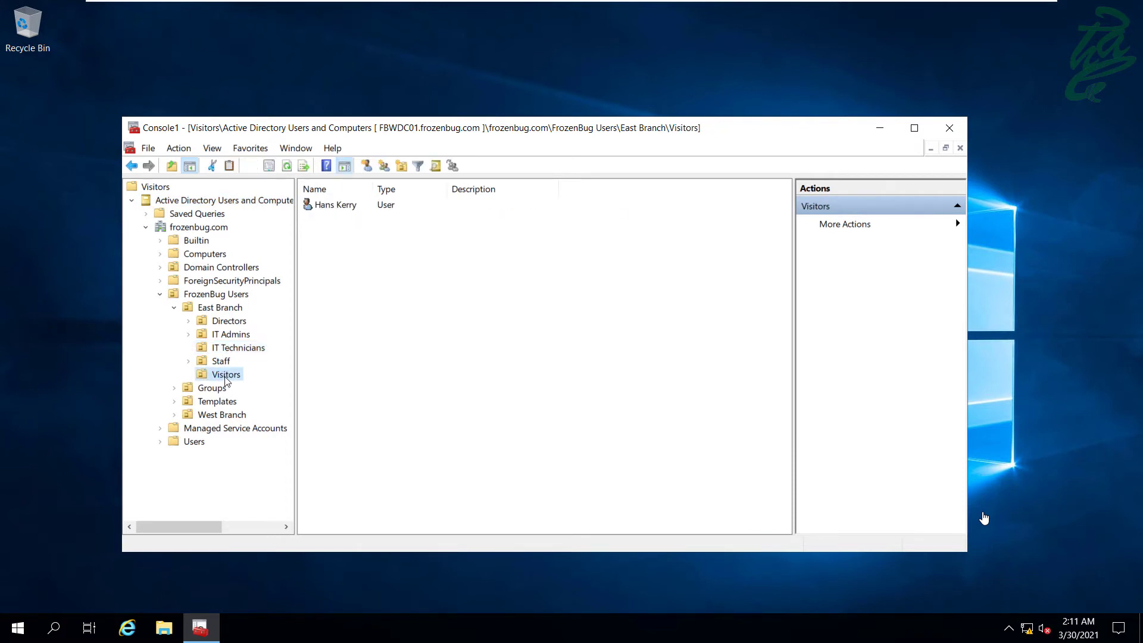
- Create a taskpad view for the Visitors unit with a horizontal list, applied only to the selected tree item, keeping the name Visitors
right_click(226, 378)
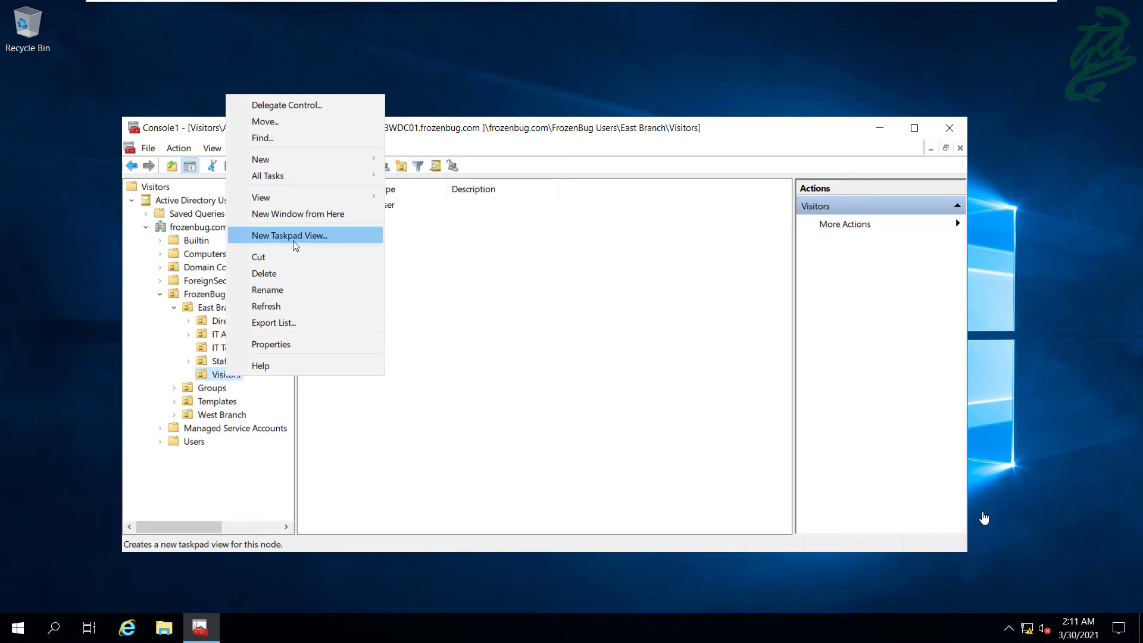
left_click(316, 236)
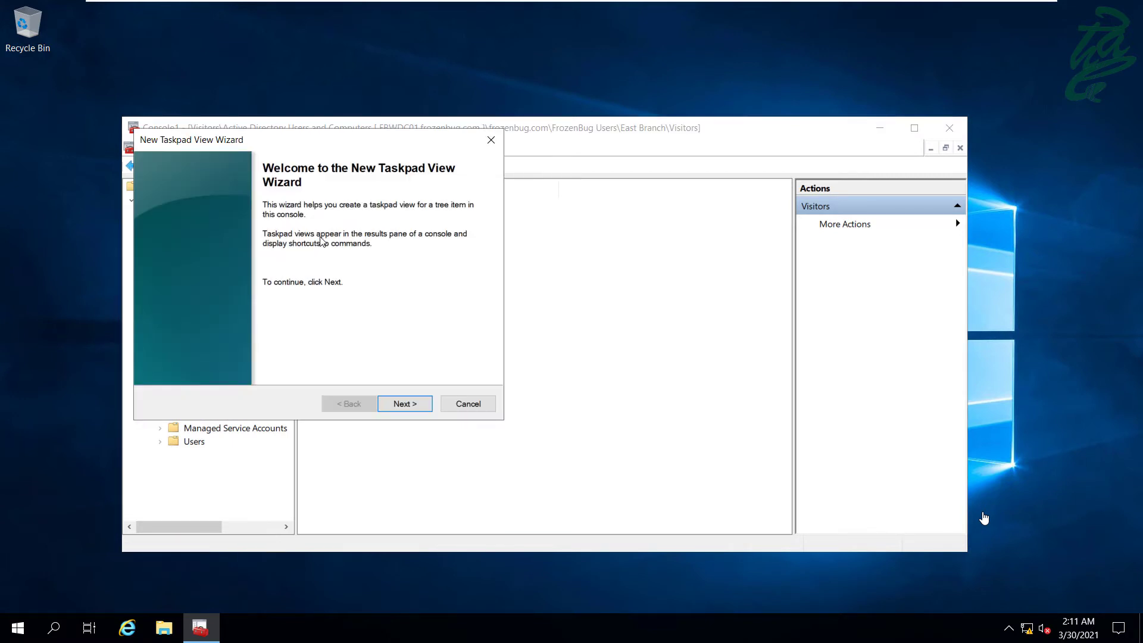
left_click(404, 401)
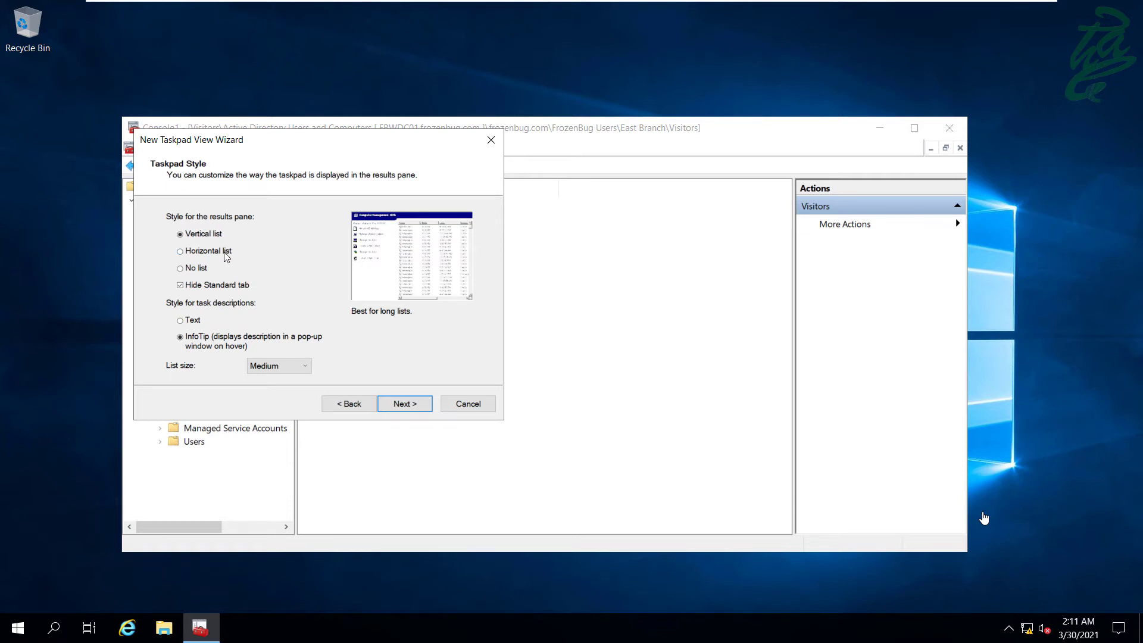
left_click(212, 252)
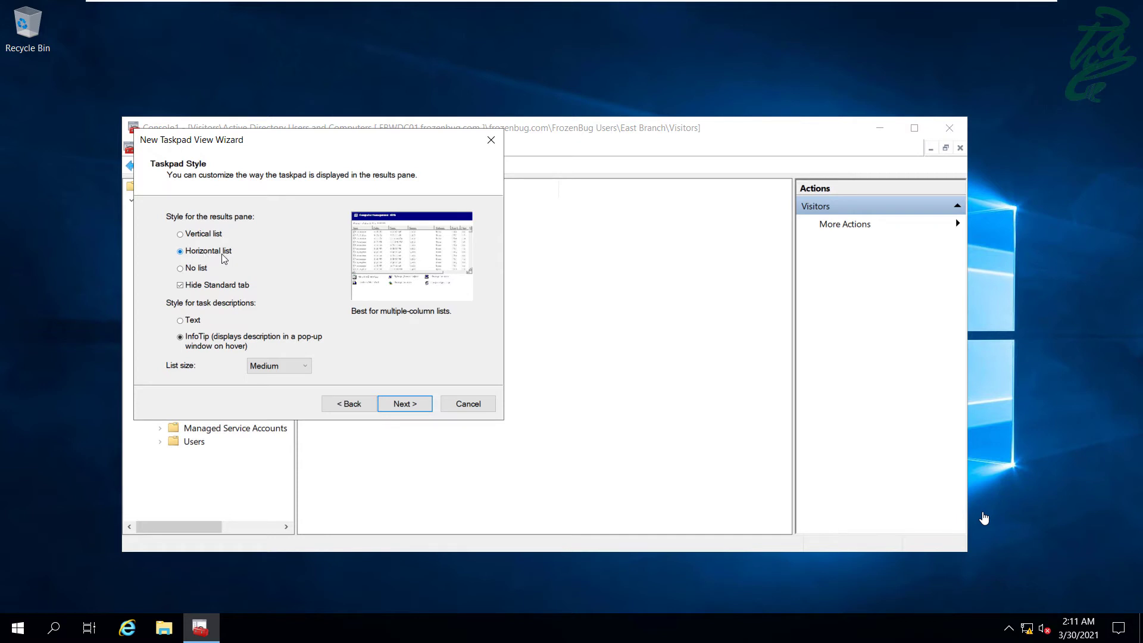
left_click(419, 407)
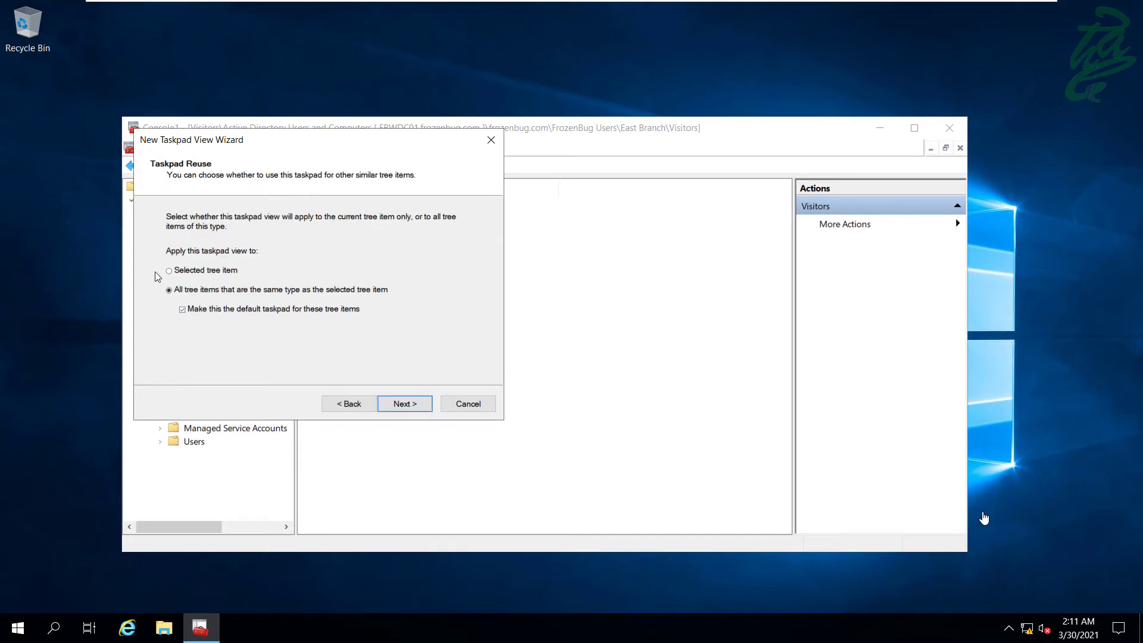
left_click(226, 275)
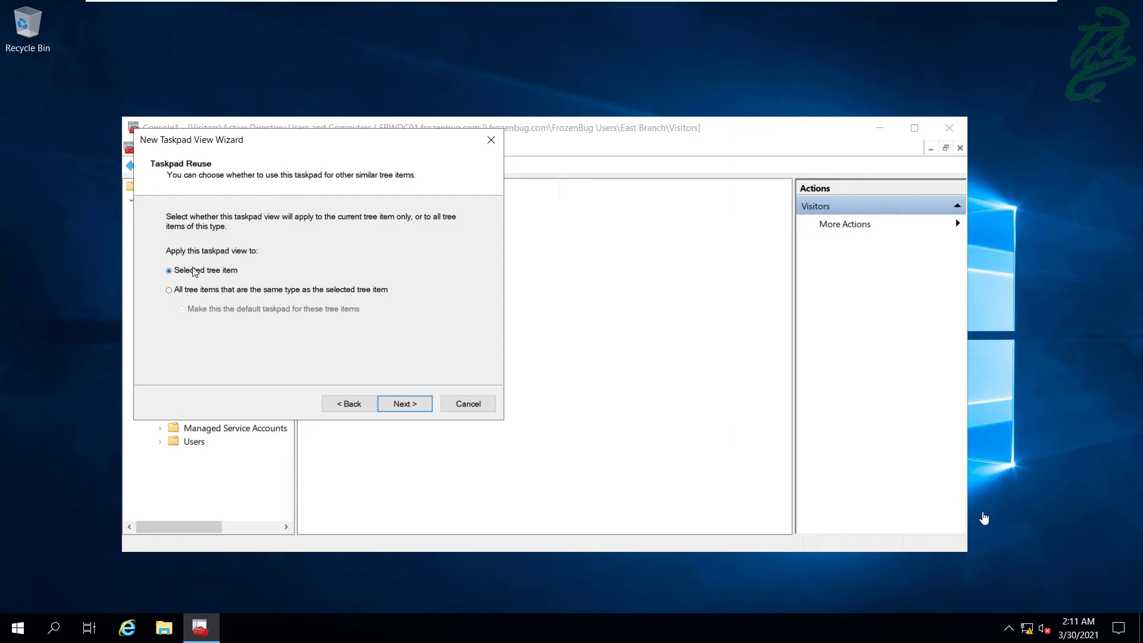
left_click(406, 403)
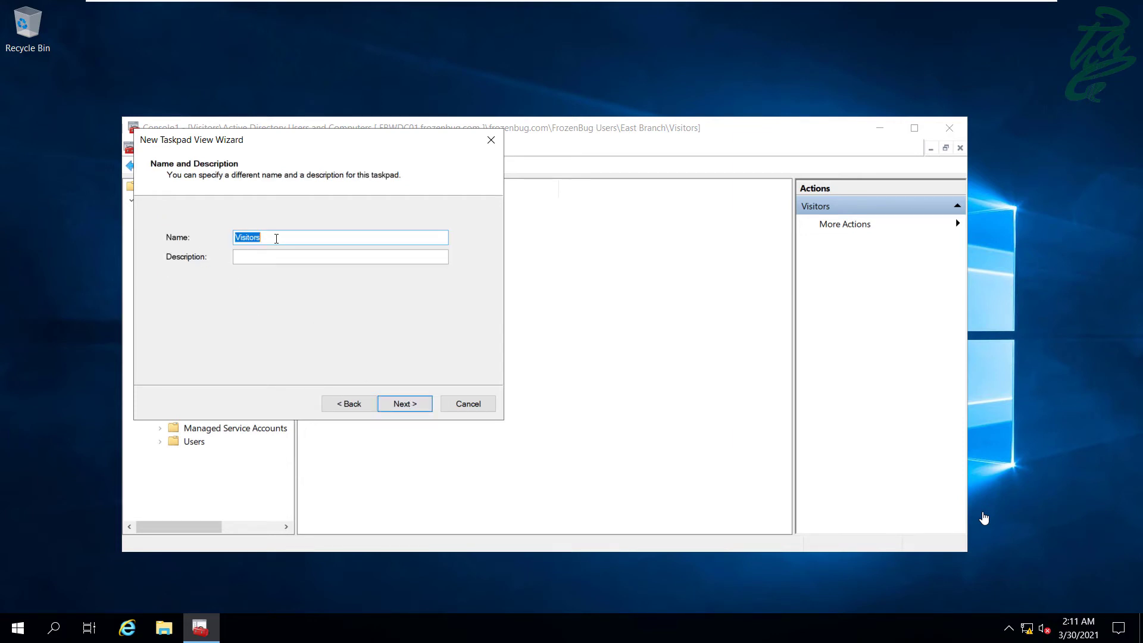
left_click(410, 404)
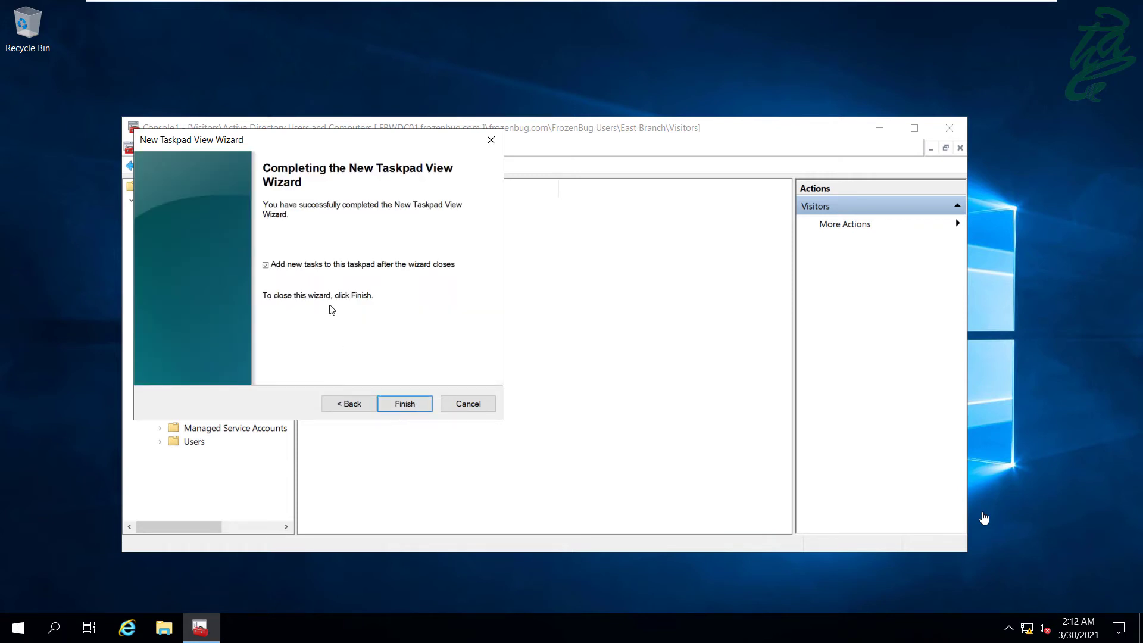
left_click(411, 404)
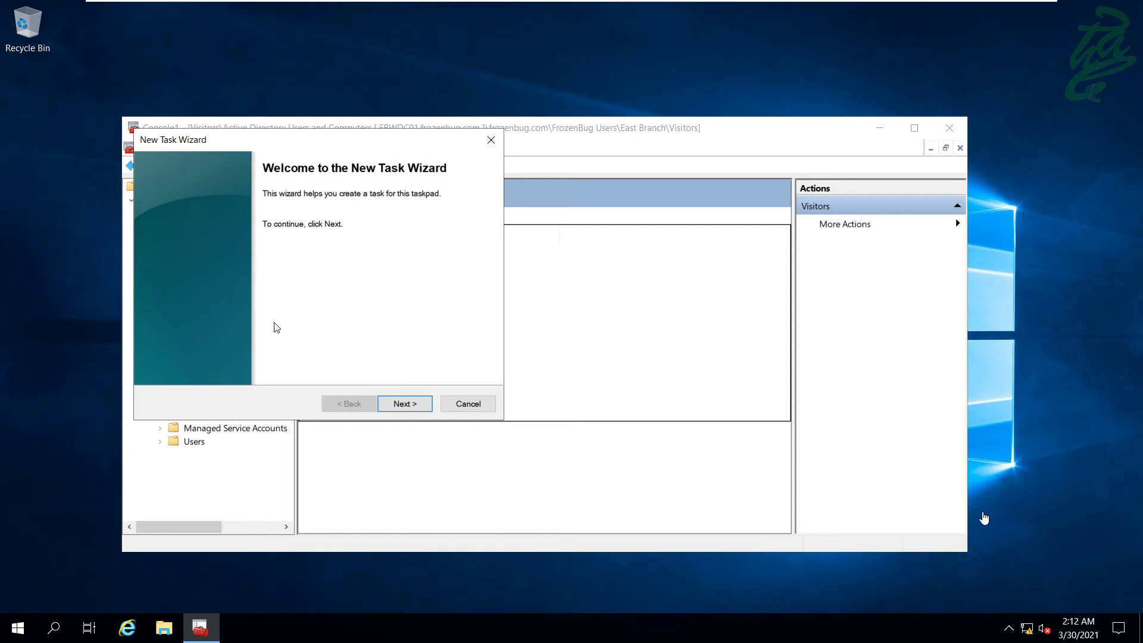
- Add a menu command task for Reset Password to the taskpad, keeping its default name and description and using the keys icon
left_click(403, 406)
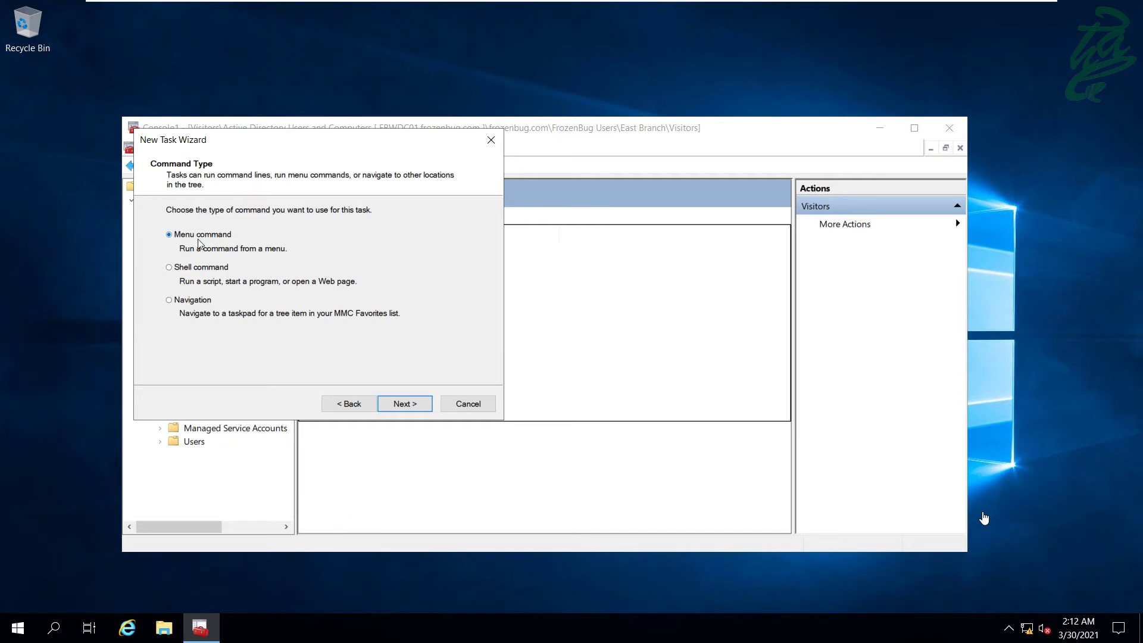
left_click(405, 408)
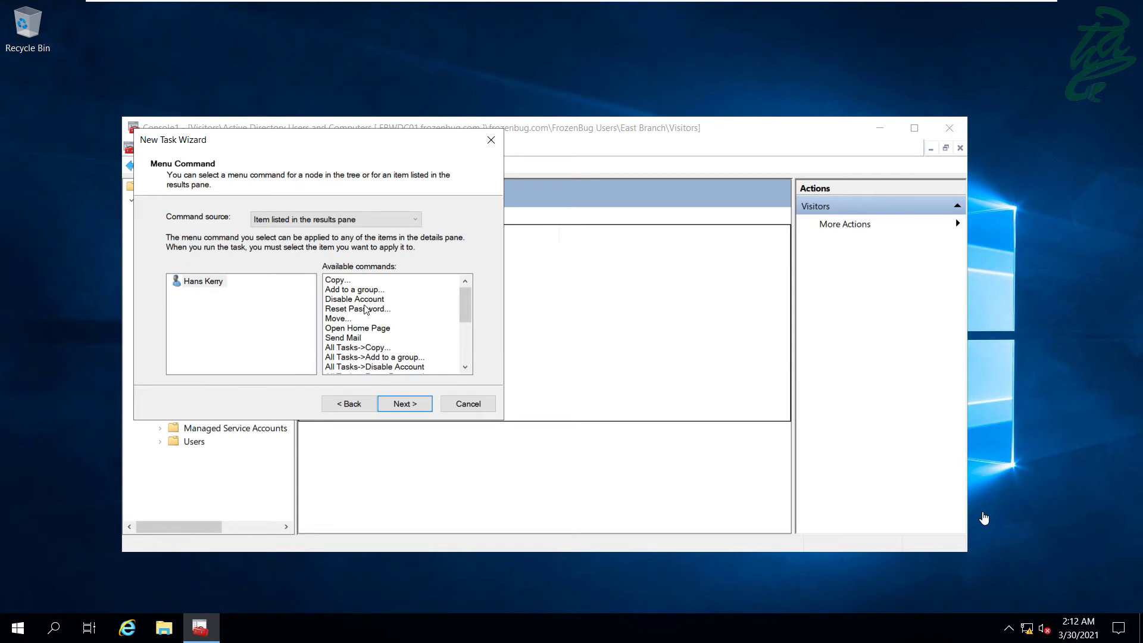
left_click(399, 312)
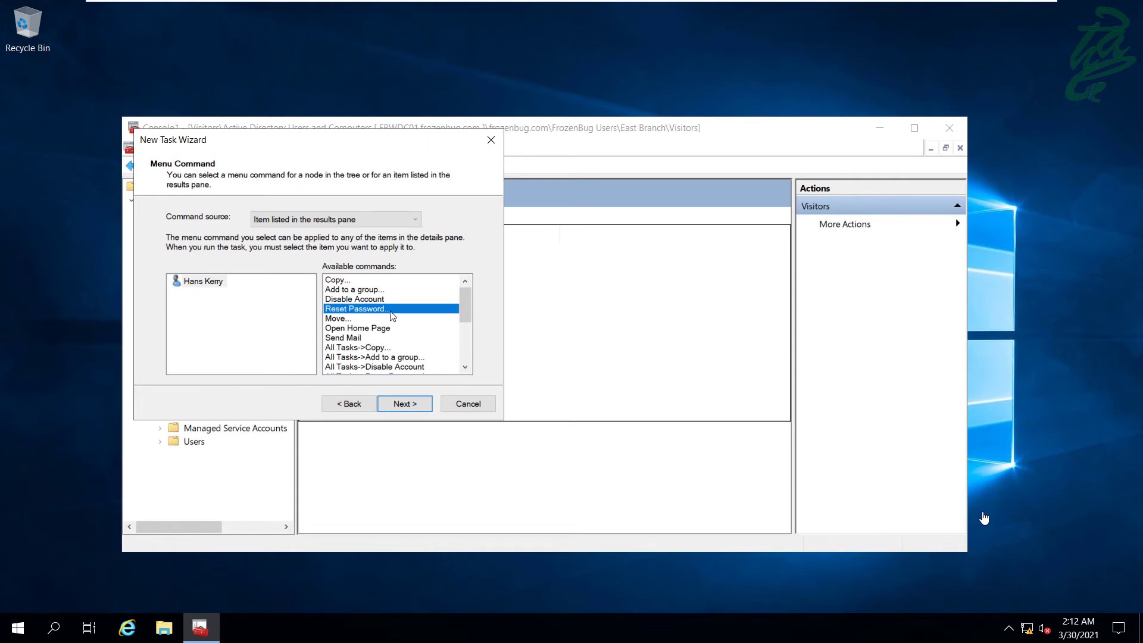
left_click(408, 410)
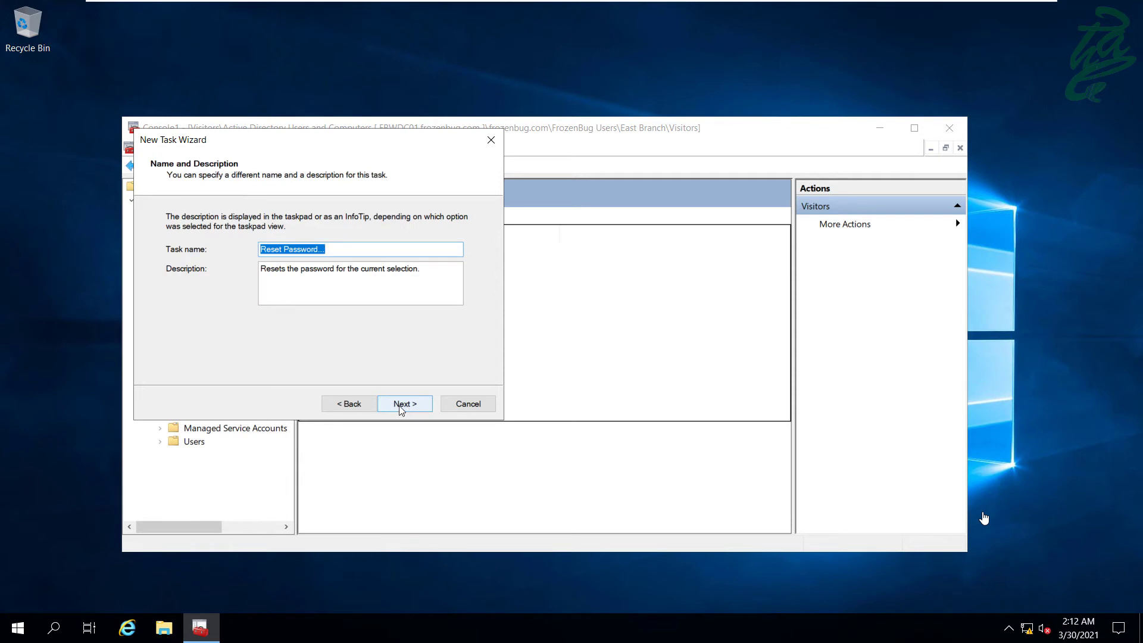
left_click(398, 407)
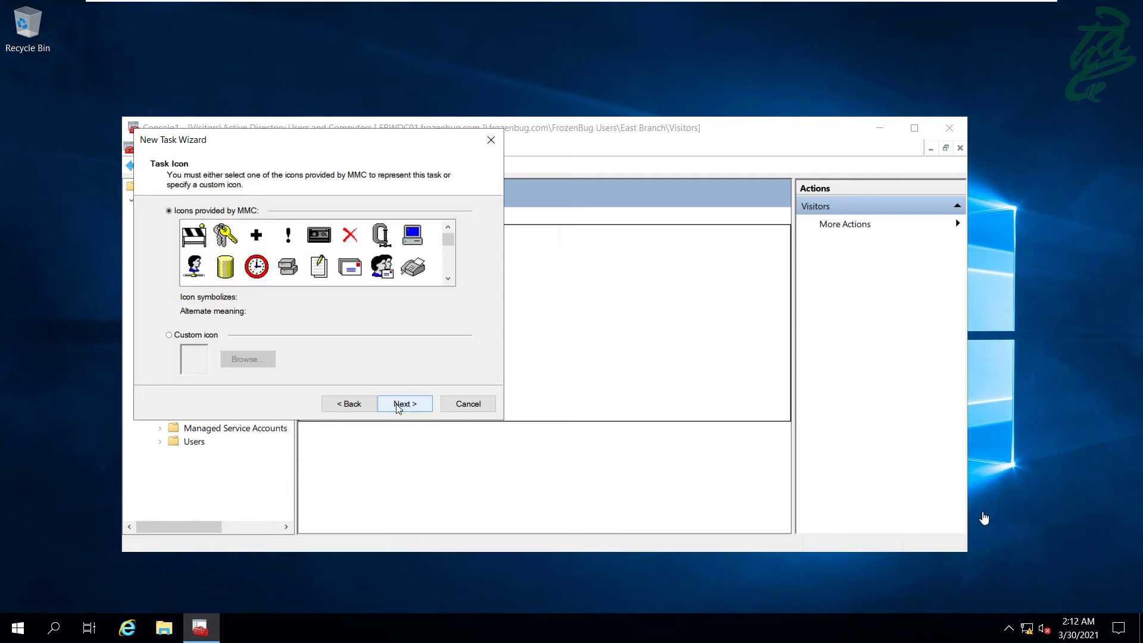
left_click(228, 239)
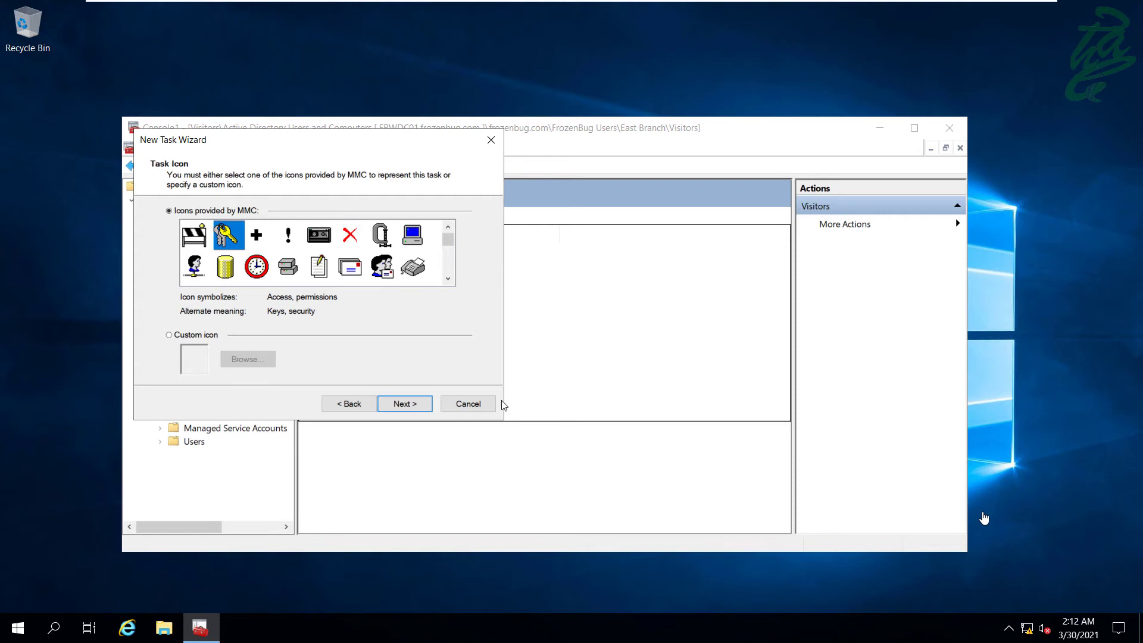
left_click(409, 405)
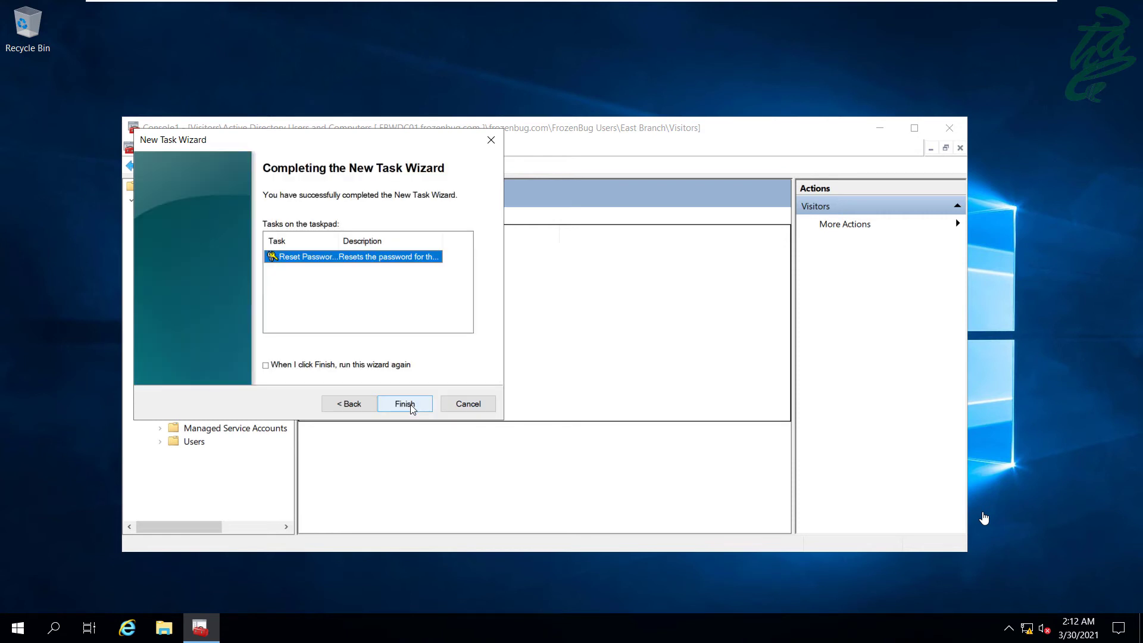
left_click(410, 405)
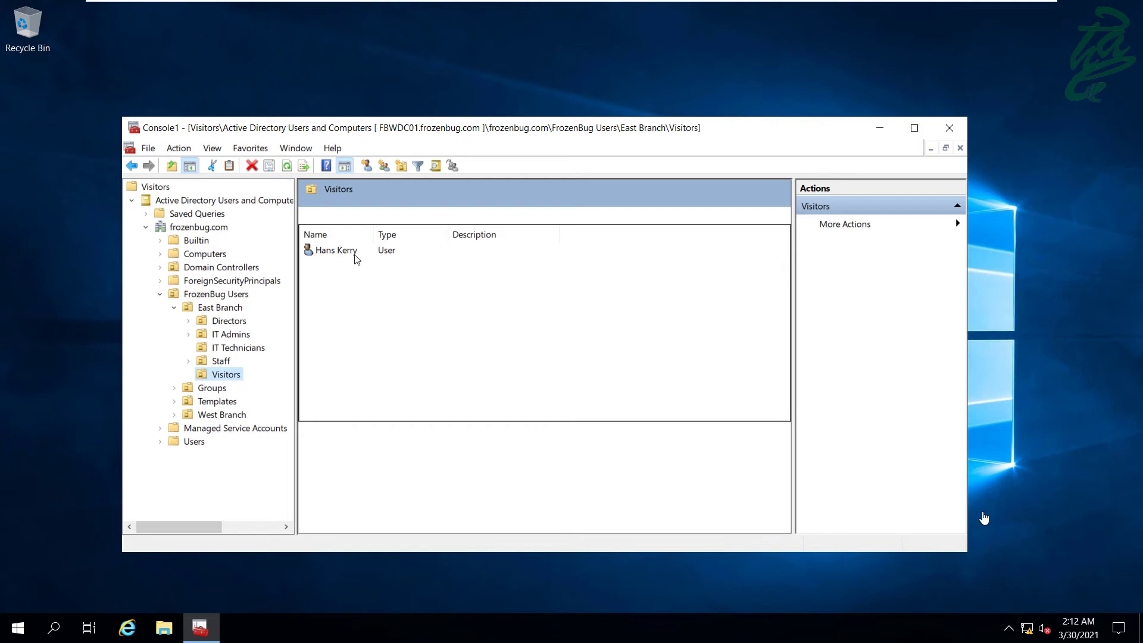
- Open the Reset Password task for the user listed in the Visitors taskpad to check it, and cancel without changing the password
left_click(337, 252)
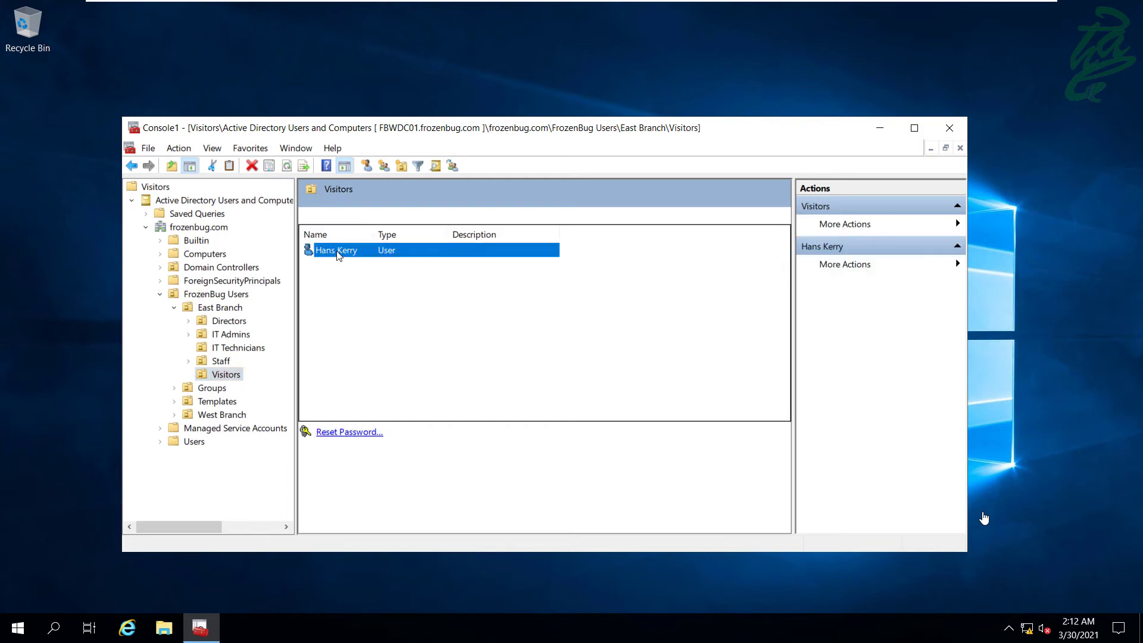
left_click(356, 434)
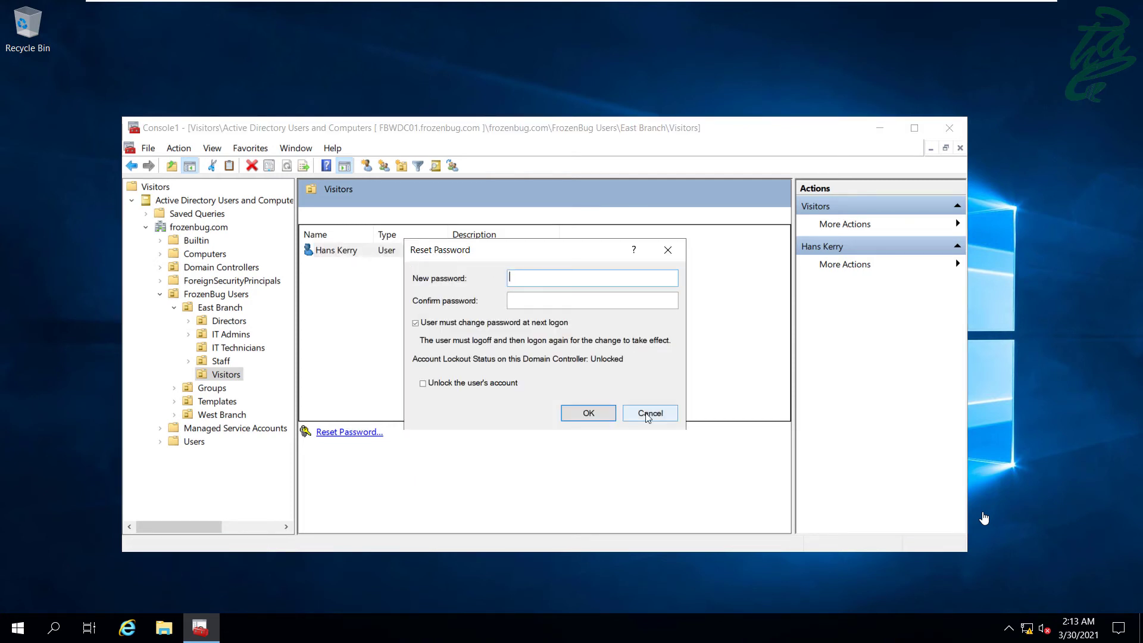
left_click(648, 417)
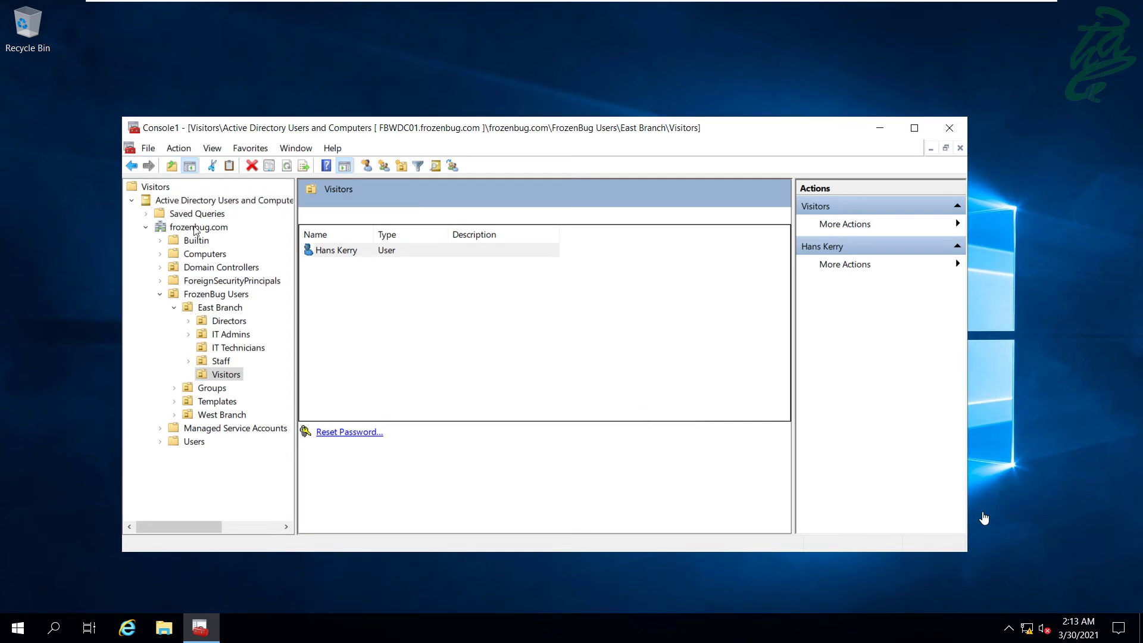
left_click(322, 324)
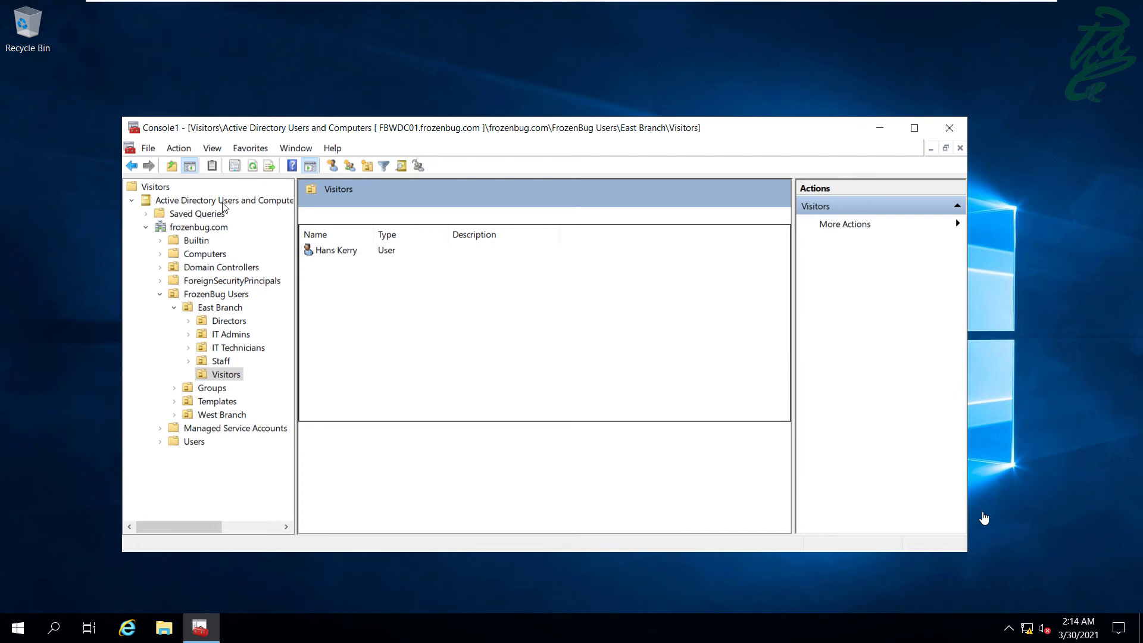
- Customize the console view to hide the console tree
left_click(210, 150)
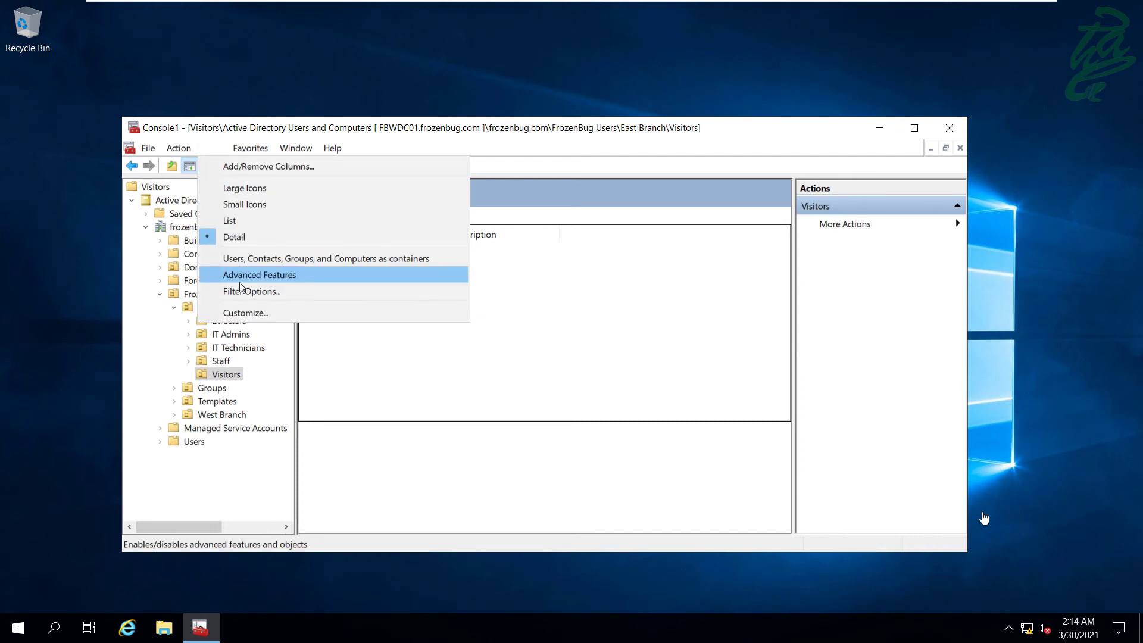
left_click(241, 313)
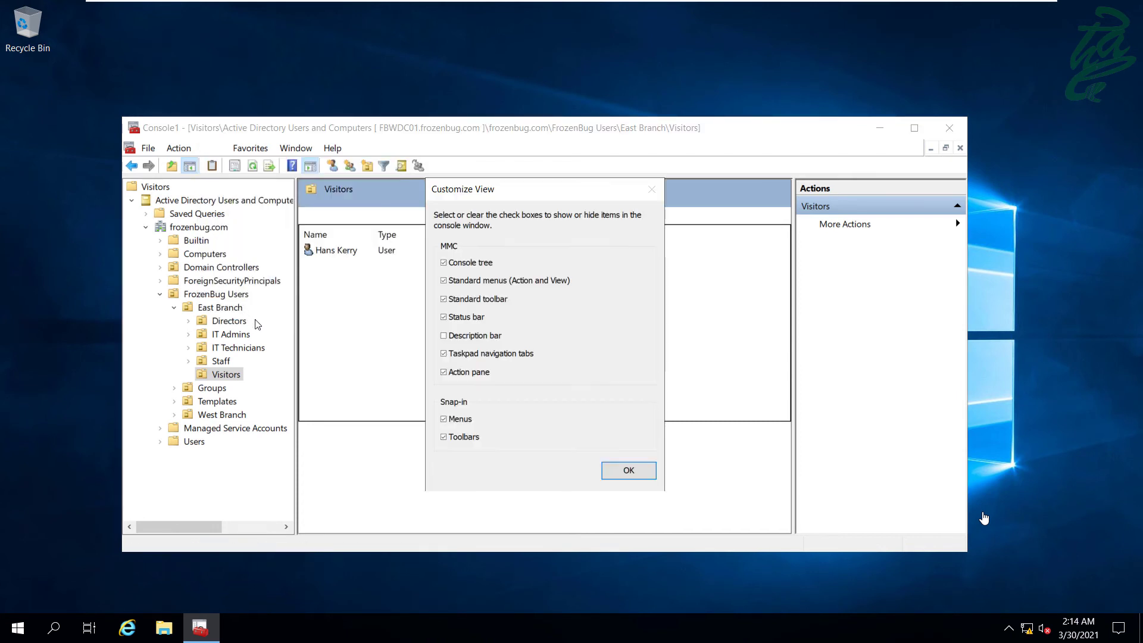
left_click(467, 265)
left_click(628, 470)
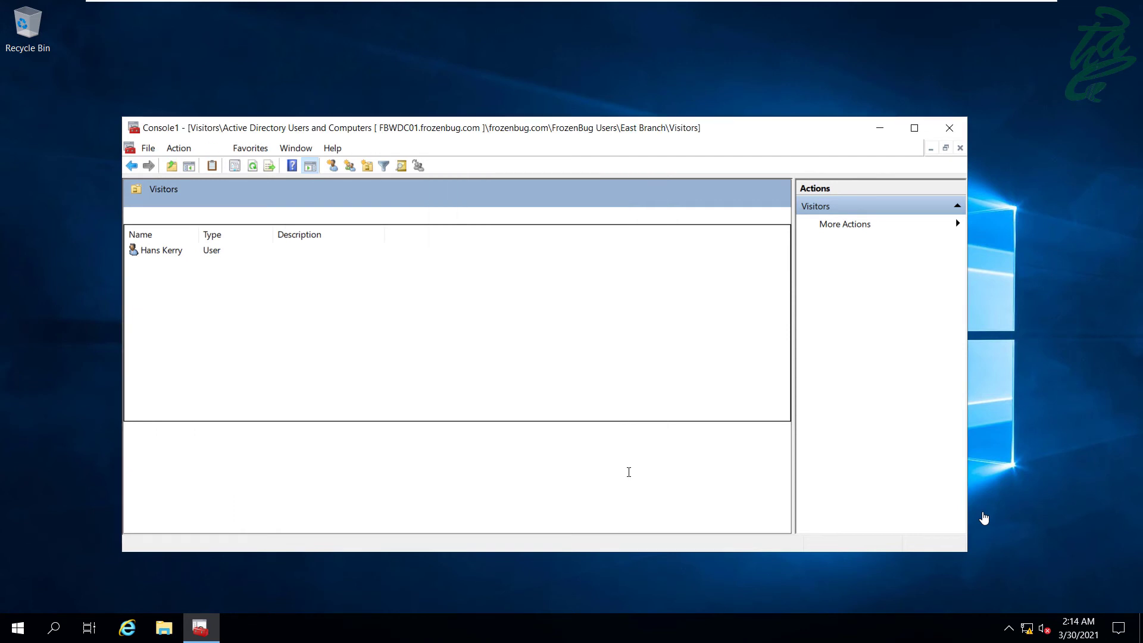
- Set the console mode to User mode - limited access, single window in the console options
left_click(146, 152)
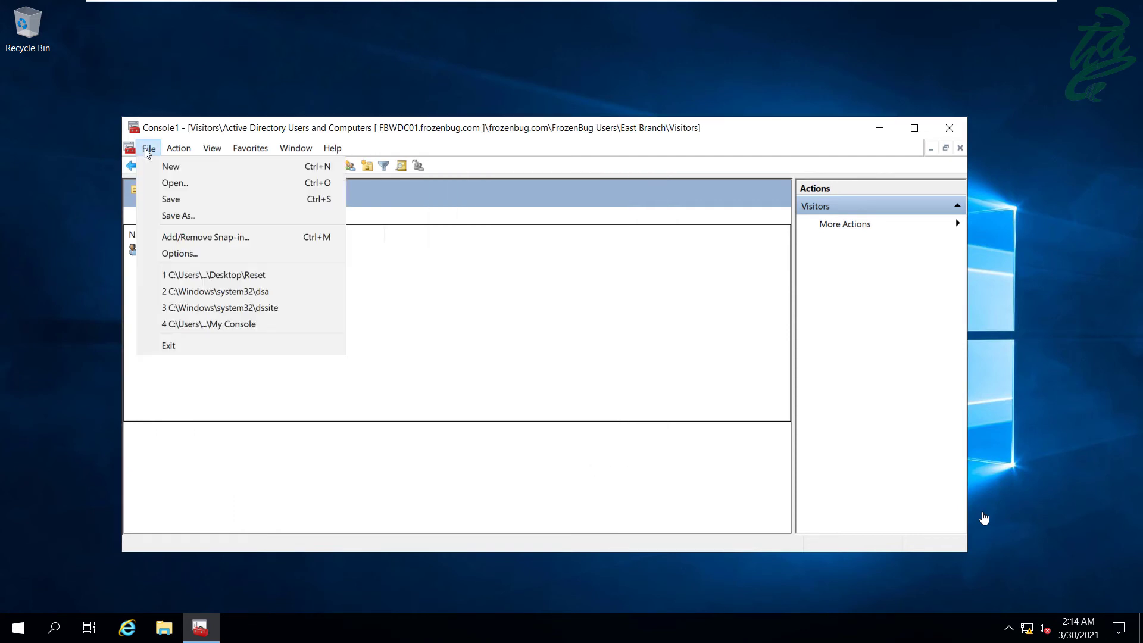
left_click(190, 255)
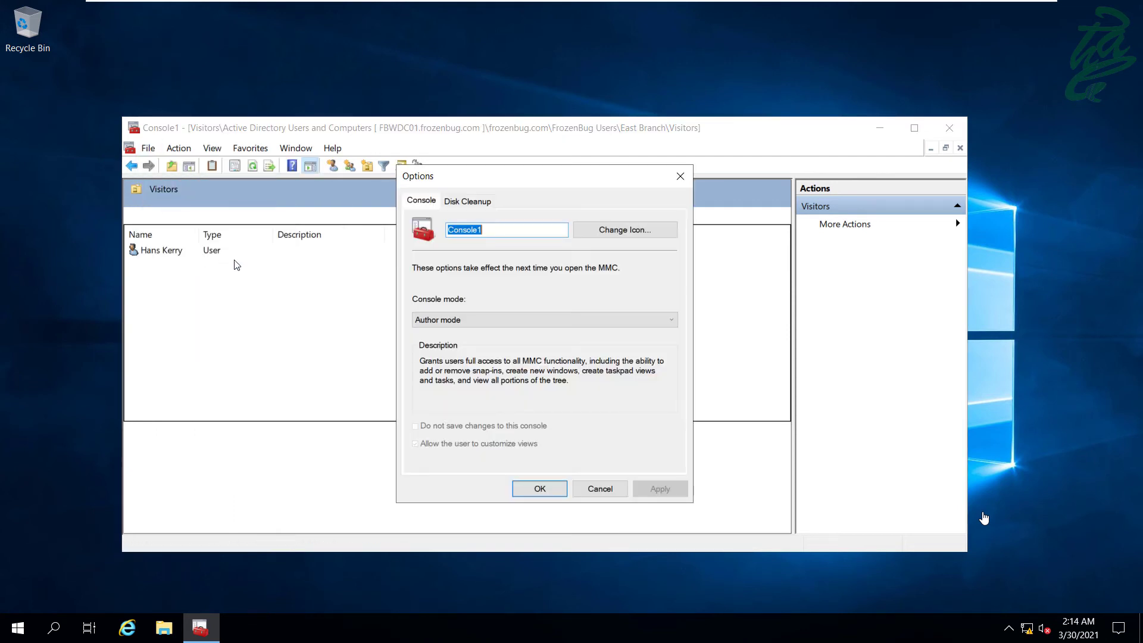
left_click(455, 316)
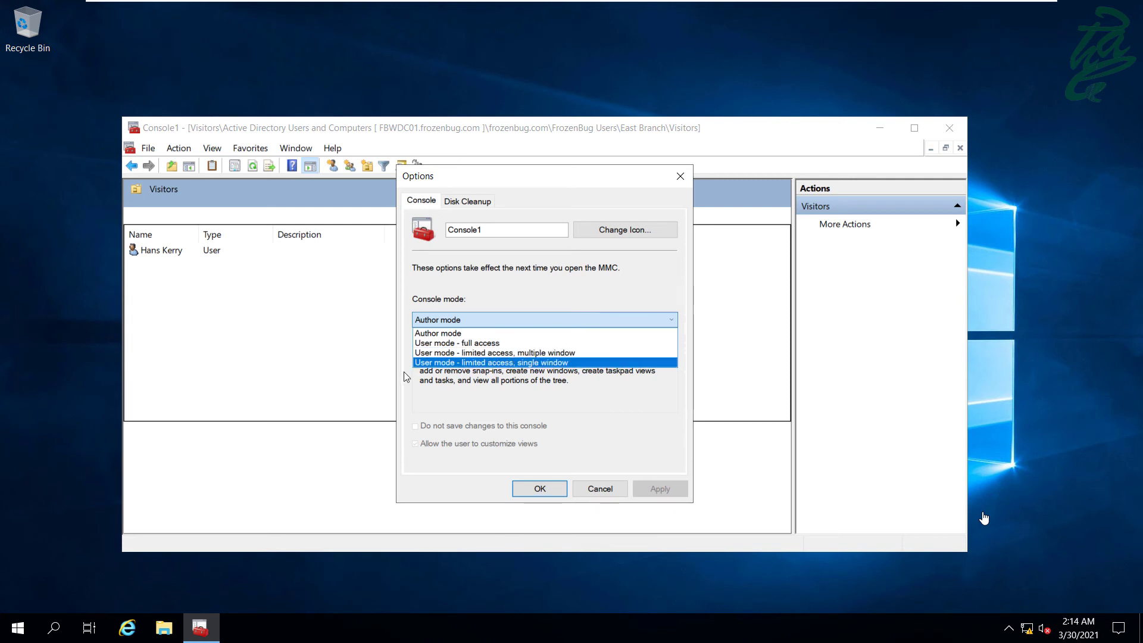
left_click(557, 362)
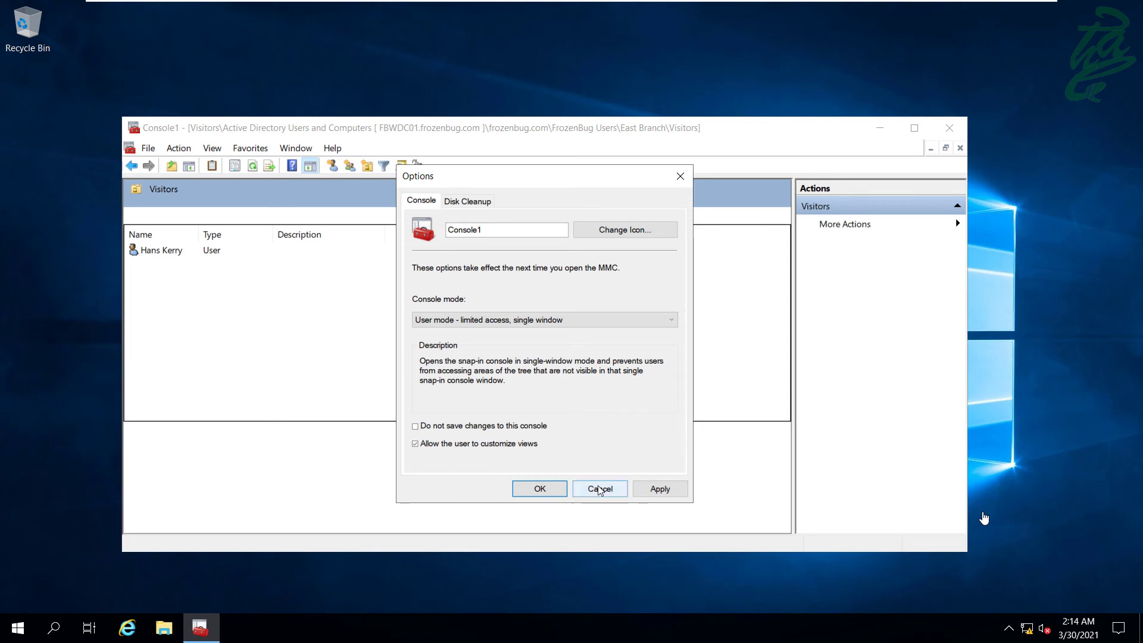
left_click(537, 488)
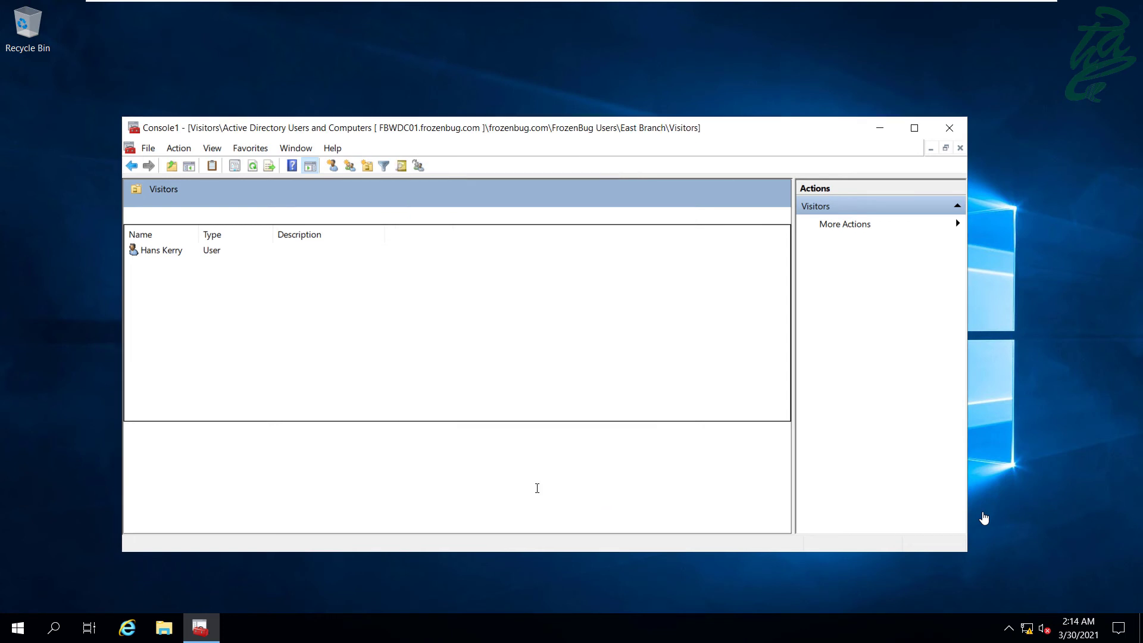
- Save the console to the Desktop as Reset Visitors Password and close it
left_click(148, 149)
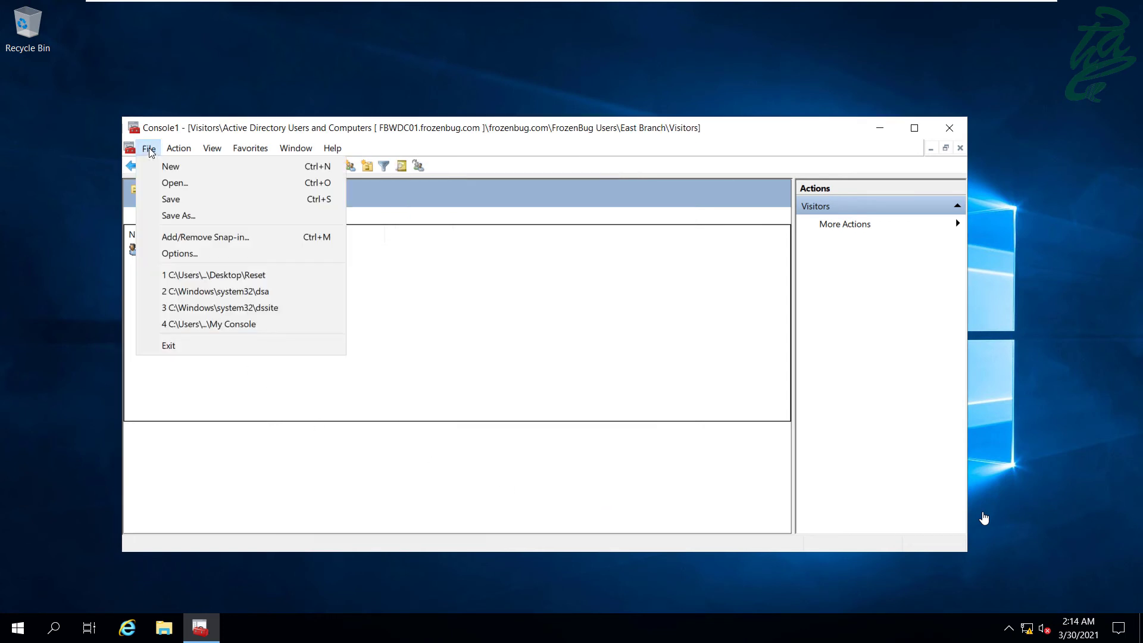
left_click(167, 208)
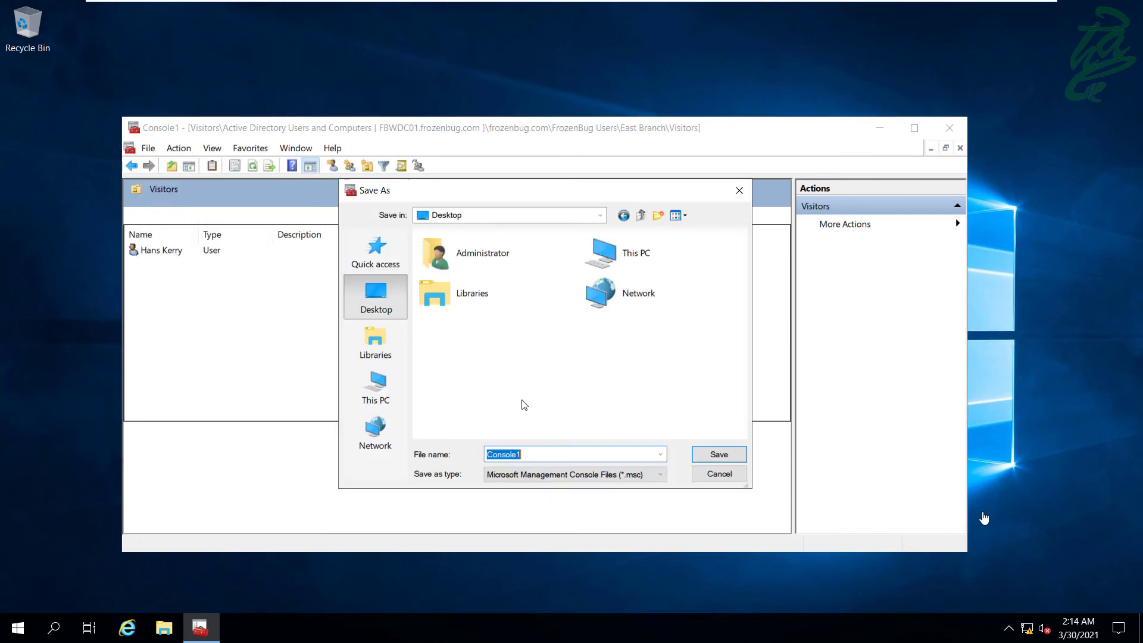
type("Reset Visitors Password")
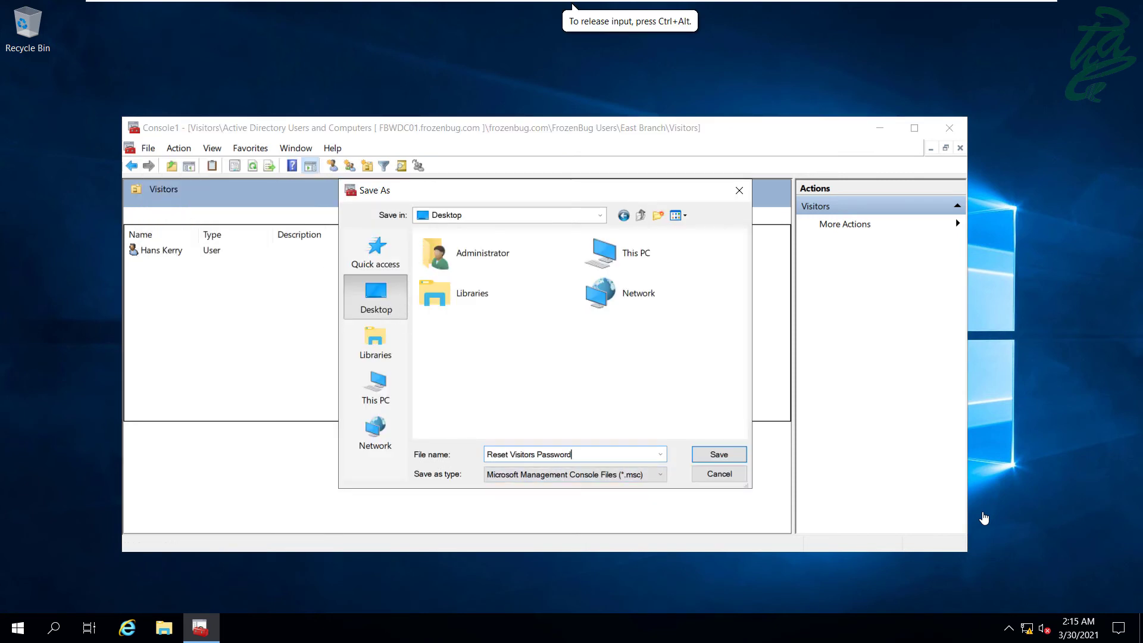
left_click(704, 463)
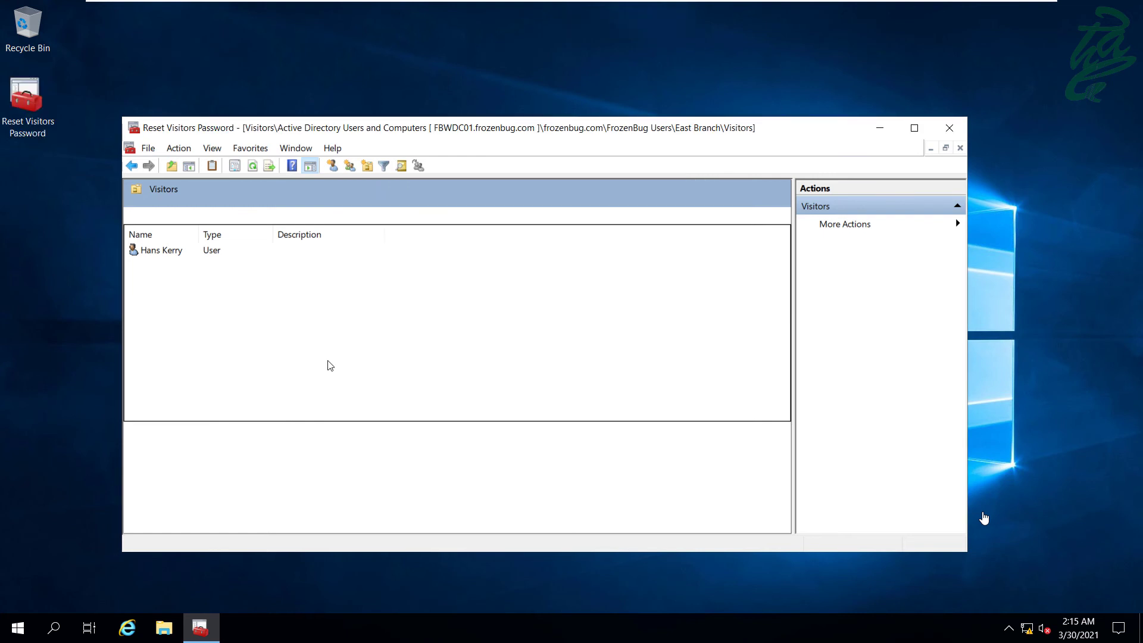
left_click(949, 128)
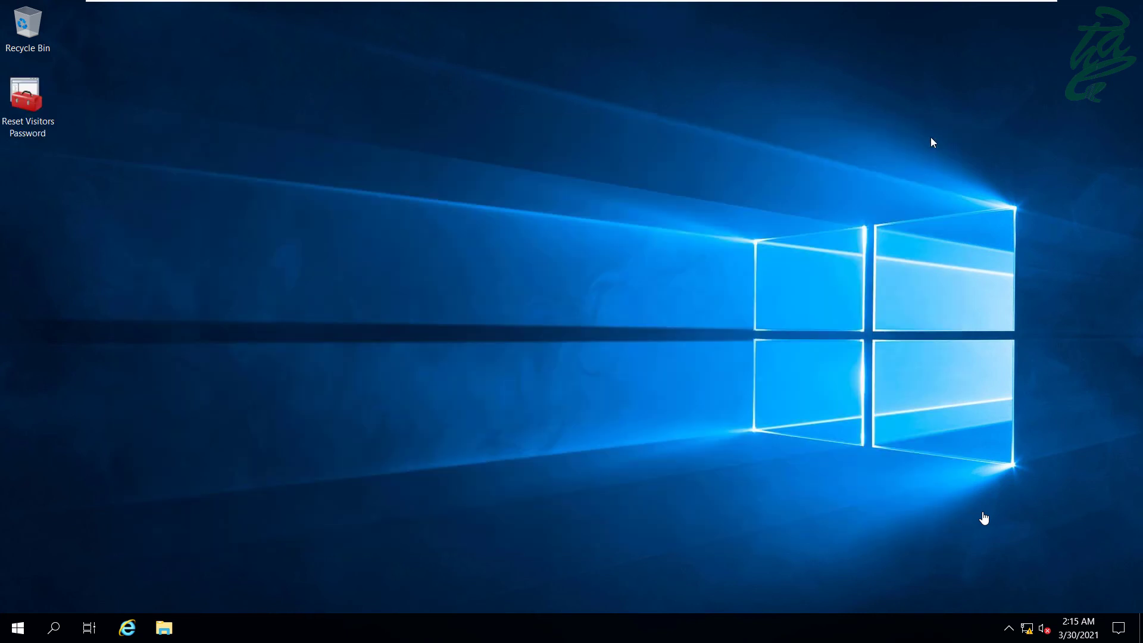
- Reopen the saved Reset Visitors Password console and select its listed user to check the Reset Password task, closing the console when done
left_click(31, 105)
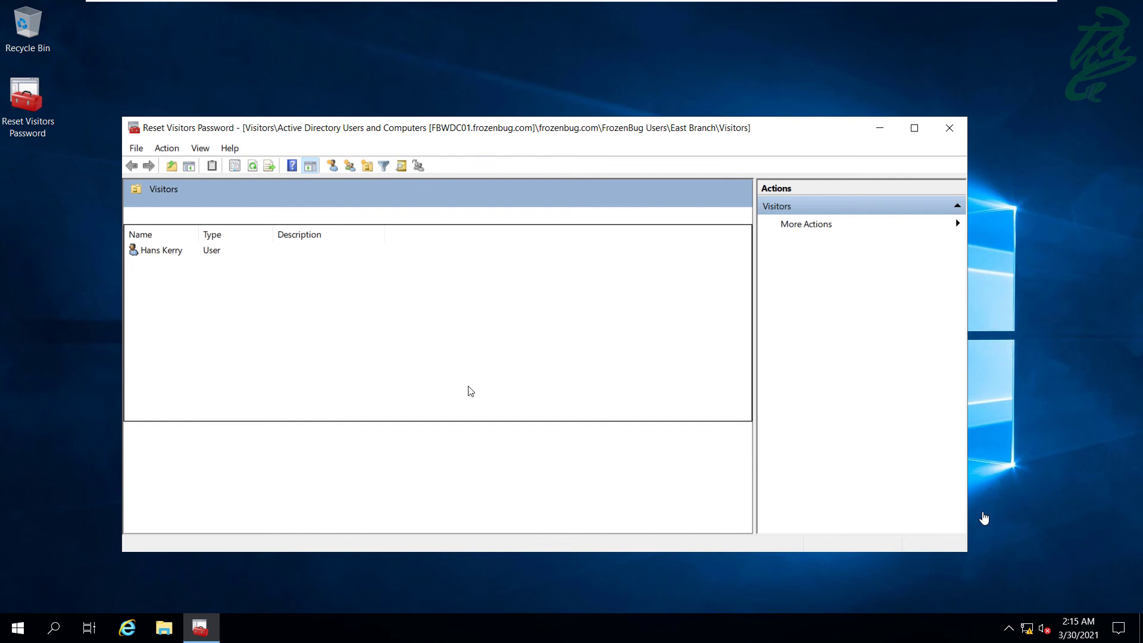
left_click(168, 252)
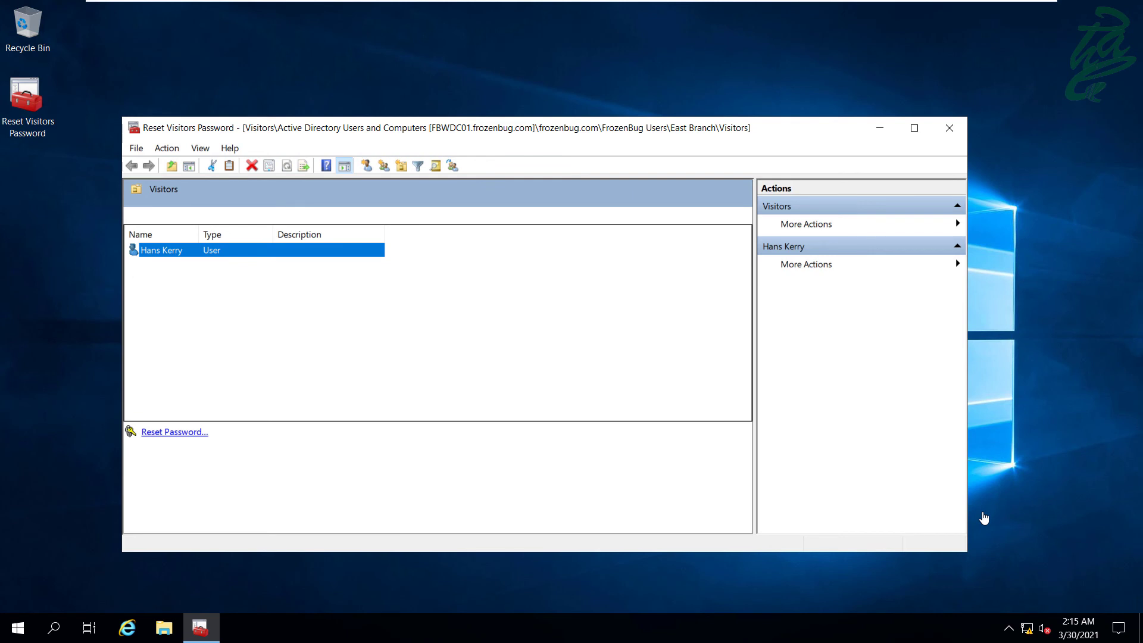
left_click(950, 128)
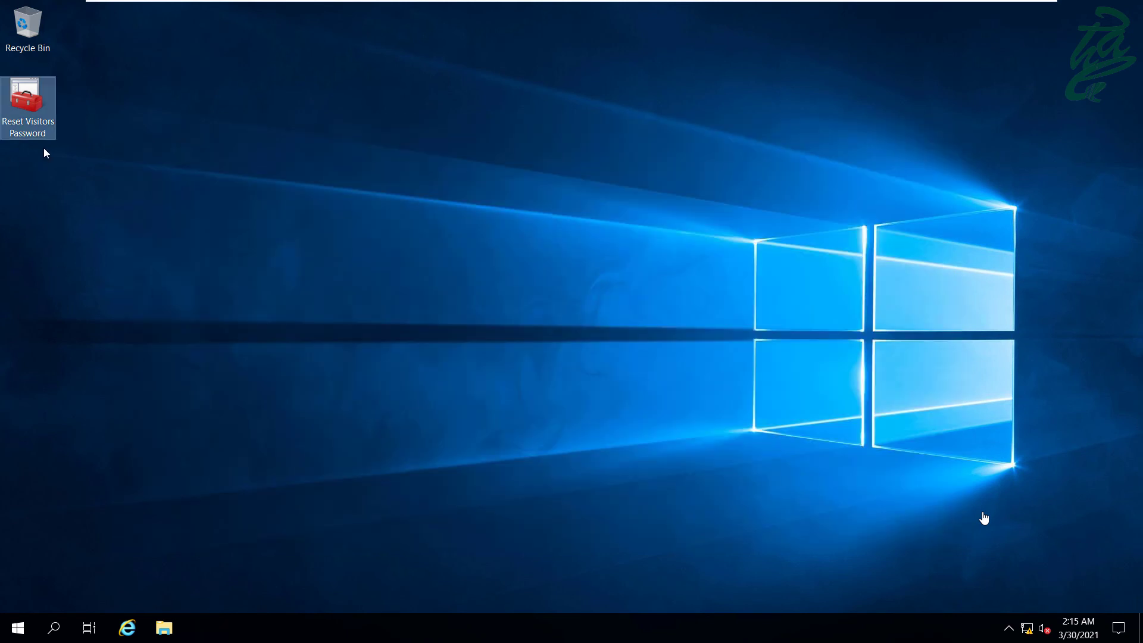
key("F2")
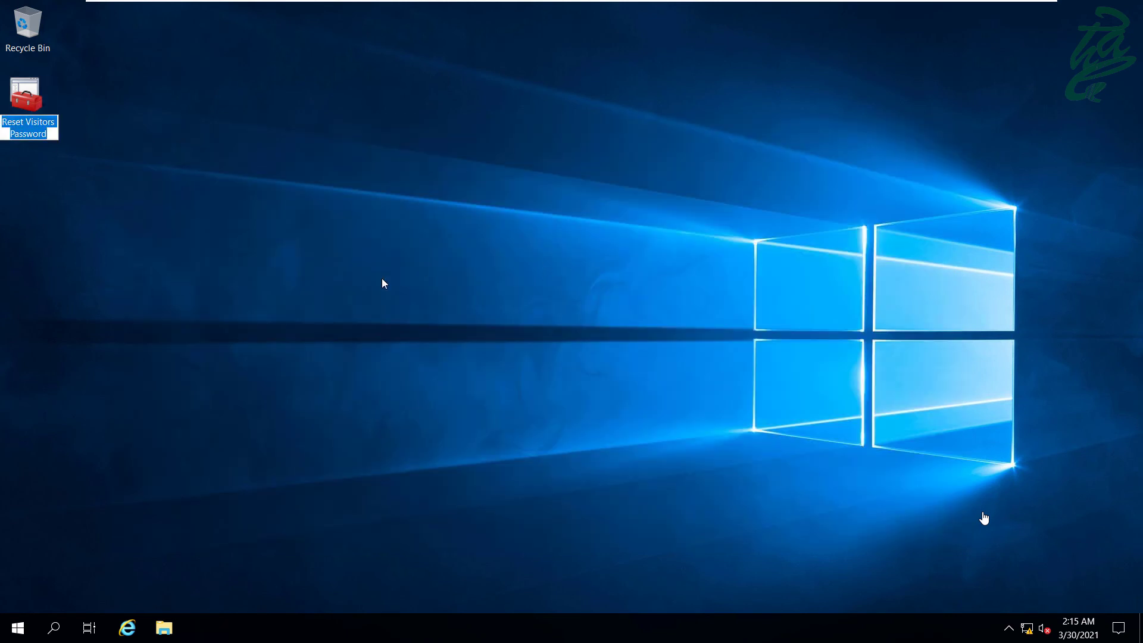
key("Escape")
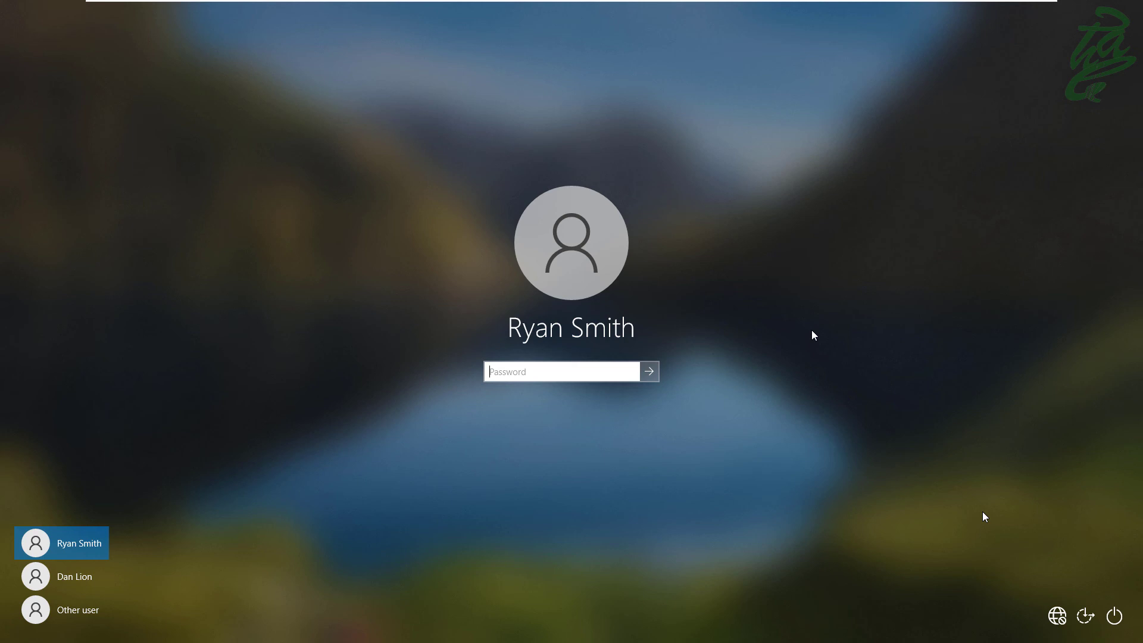
- Sign in to the client computer with the account password and open the Reset Visitors Password console from its desktop
key("Return")
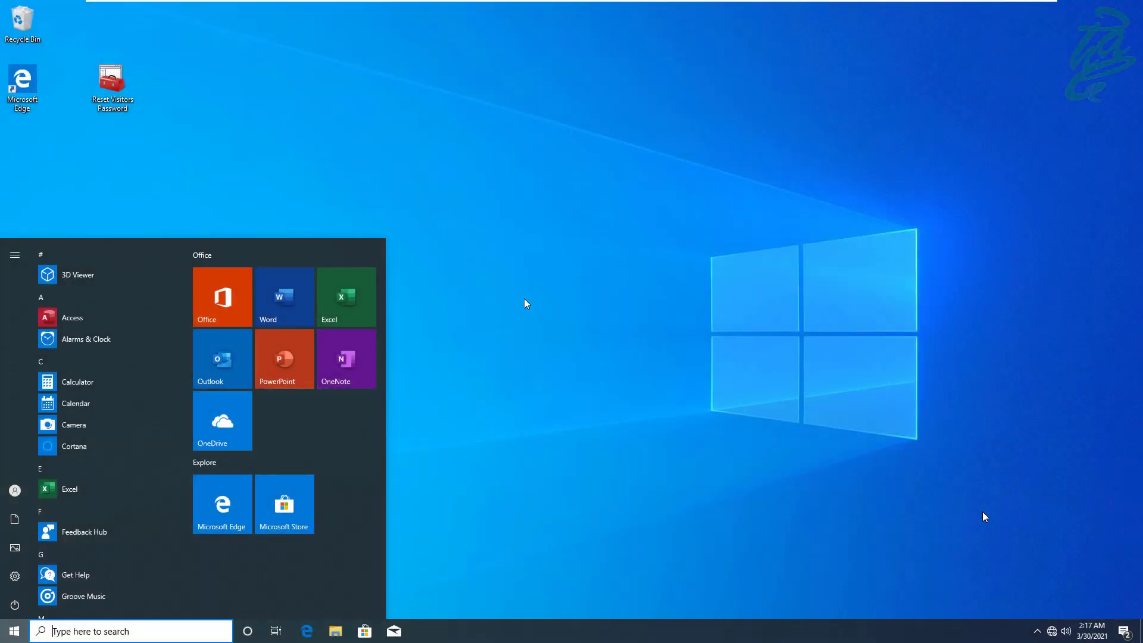
left_click(458, 231)
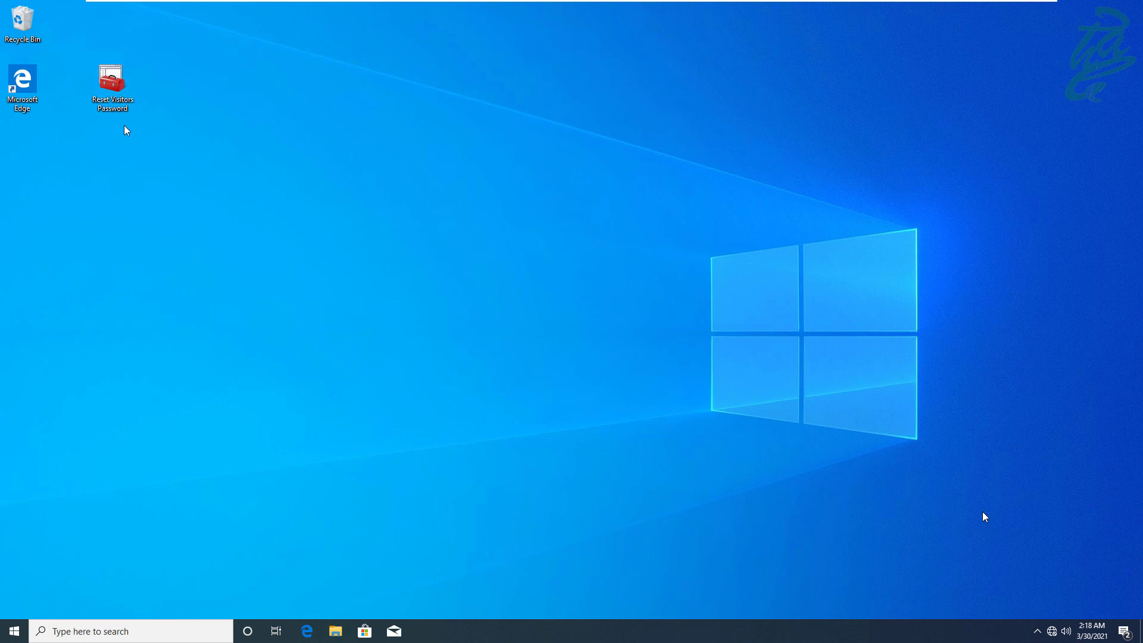
left_click(118, 100)
double_click(118, 100)
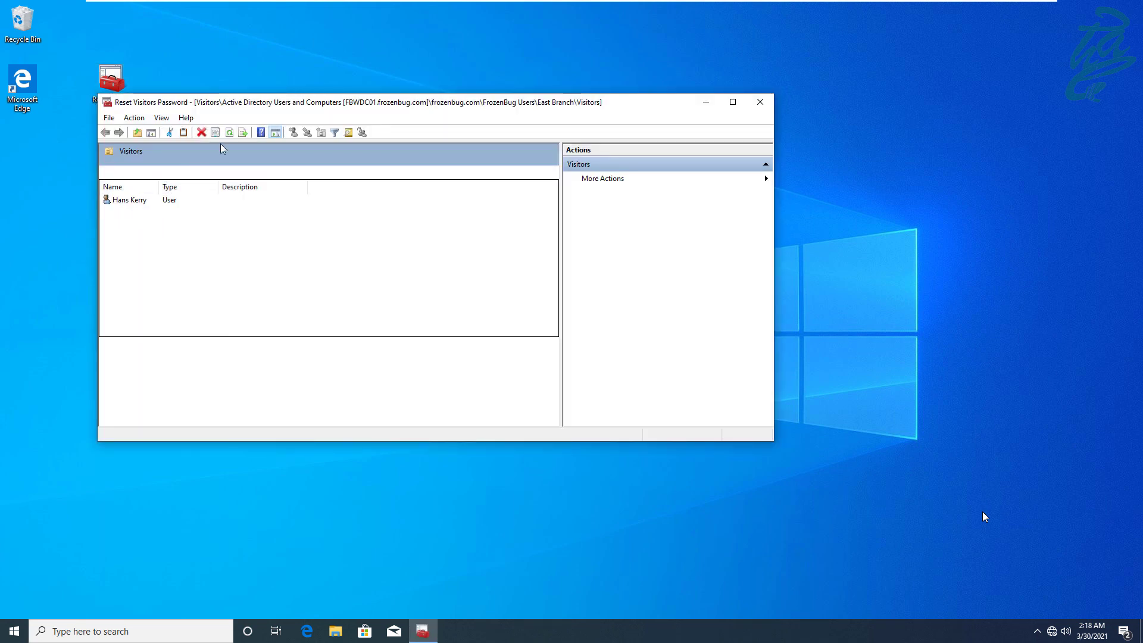
- Check the Reset Password task on the client for the listed visitor user, cancel it, and move the console window aside
left_click(150, 229)
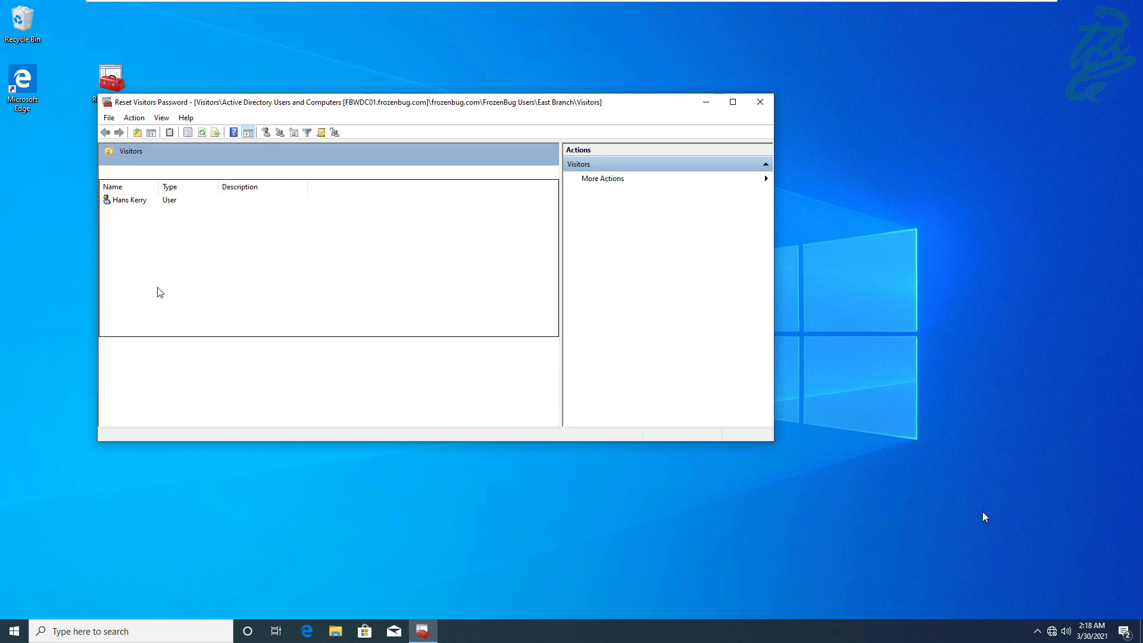
left_click(131, 202)
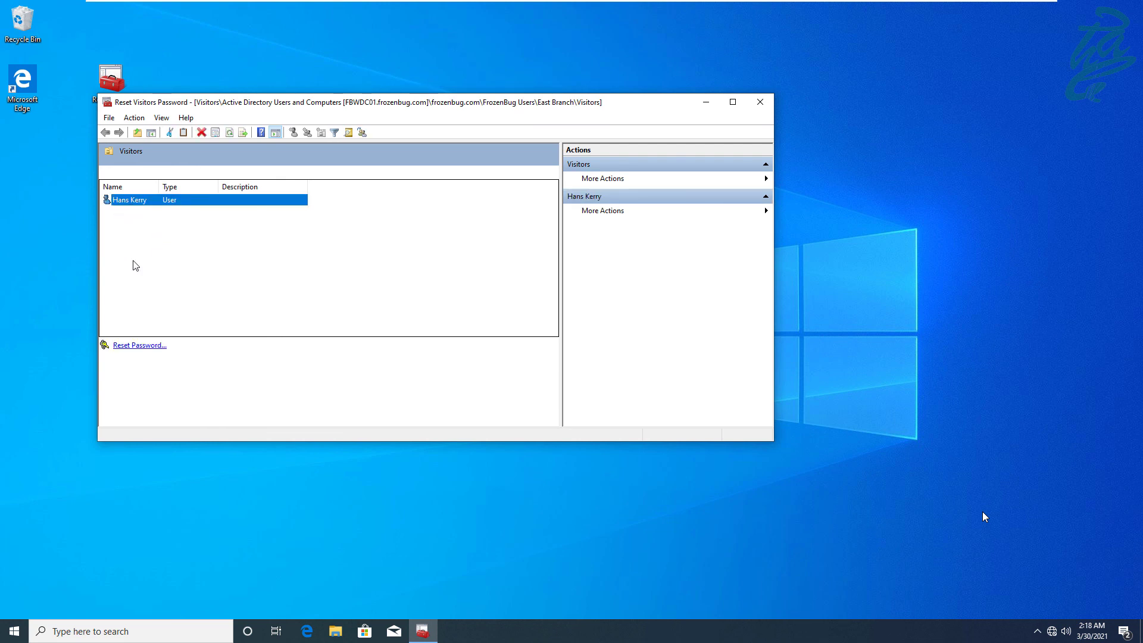
left_click(128, 350)
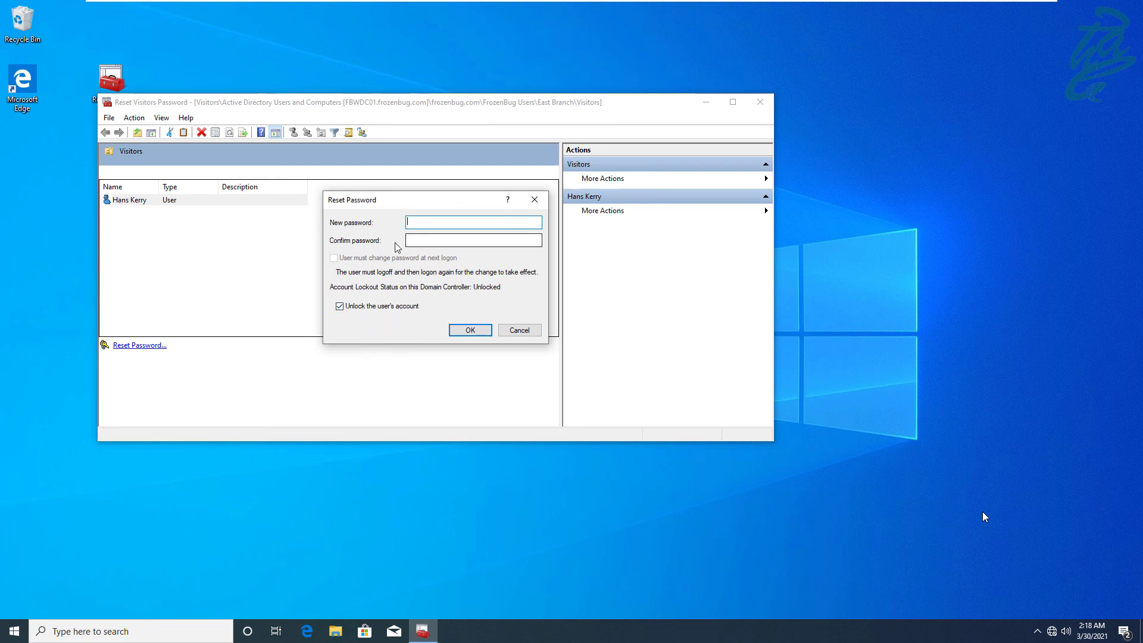
left_click(535, 331)
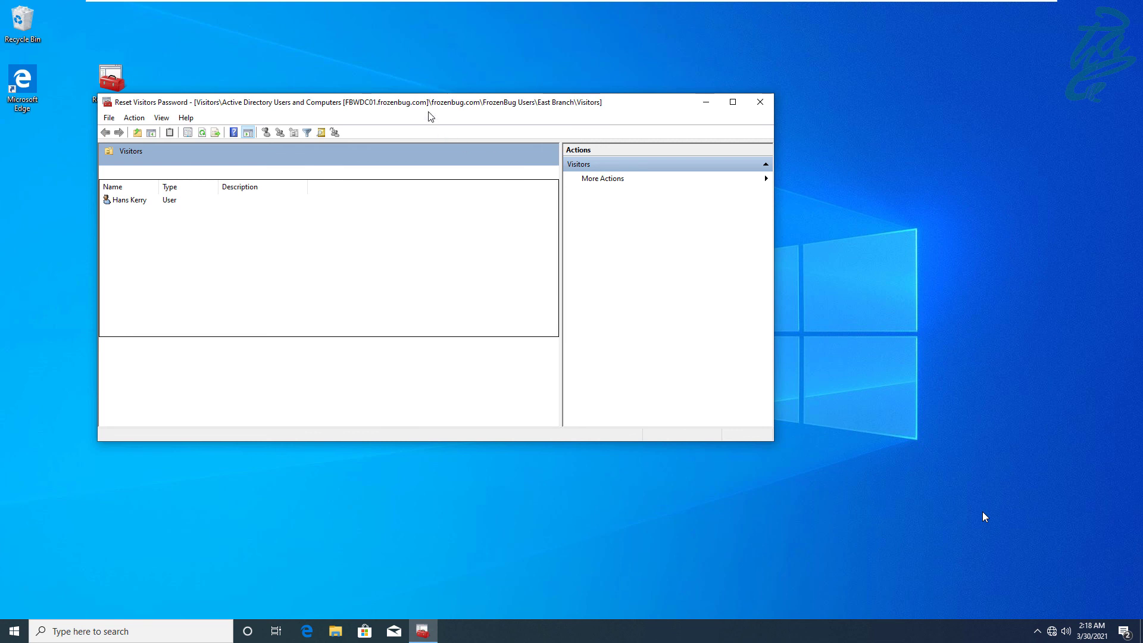
left_click_drag(439, 102, 631, 94)
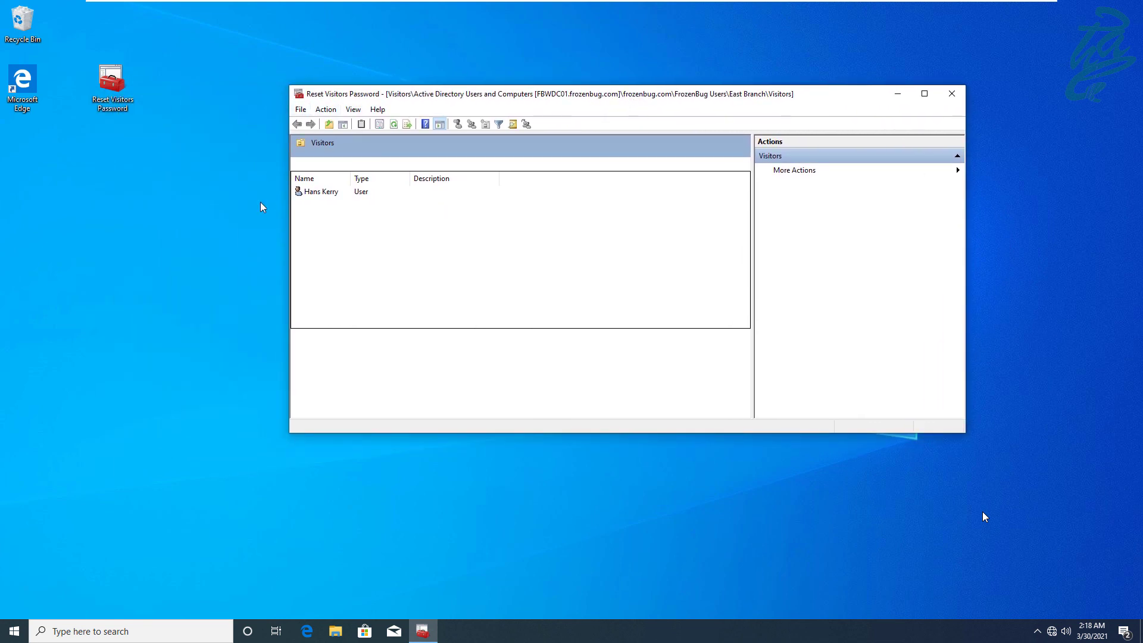